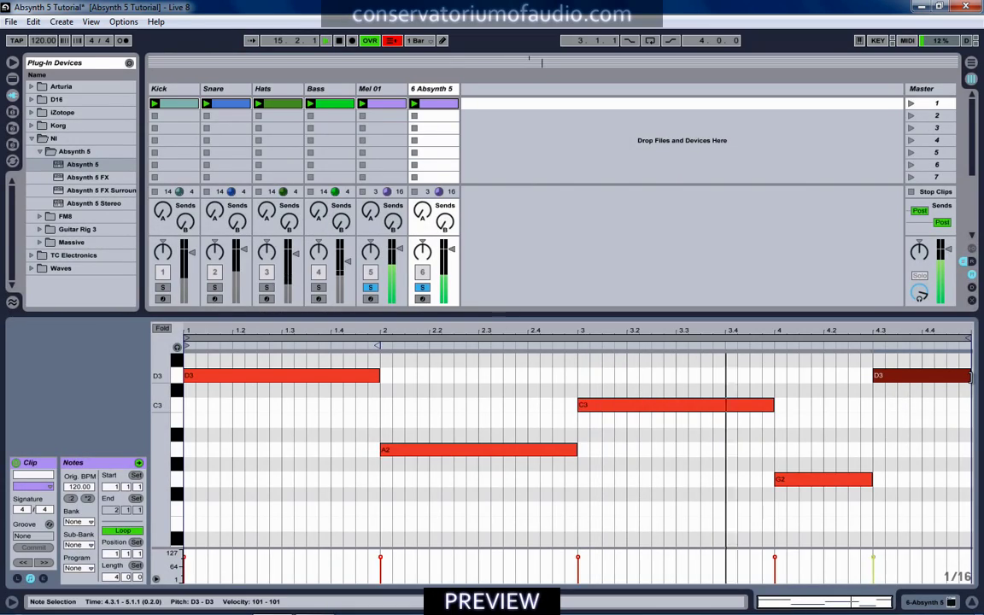
# Shorten the final F3 note, add a sixteenth-note D3 at 4.4, and unsolo Mel 01.
pyautogui.moveTo(969, 376); pyautogui.dragTo(907, 378)
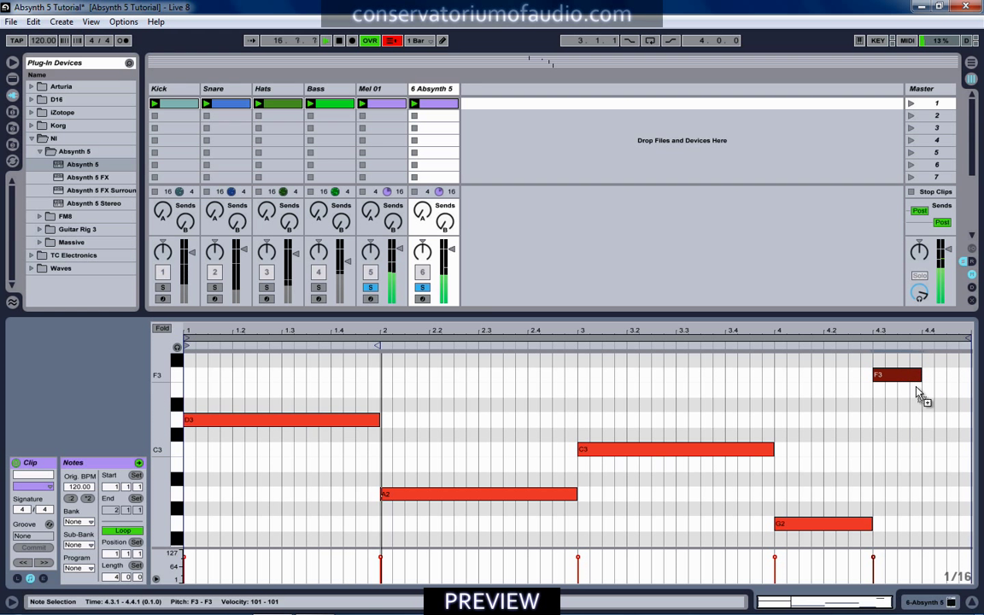
pyautogui.doubleClick(963, 432)
pyautogui.moveTo(963, 432); pyautogui.dragTo(945, 420)
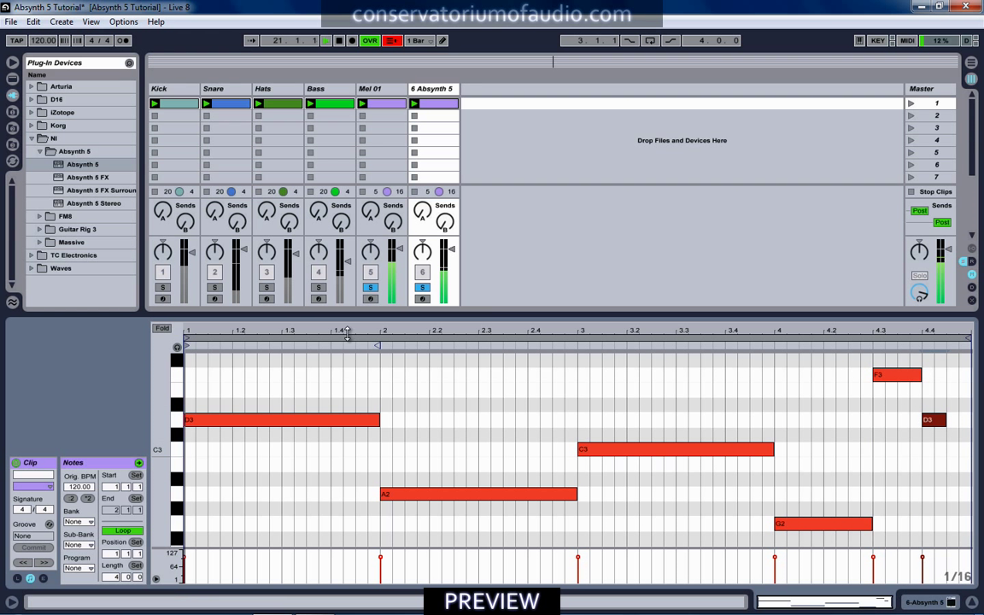
pyautogui.click(372, 288)
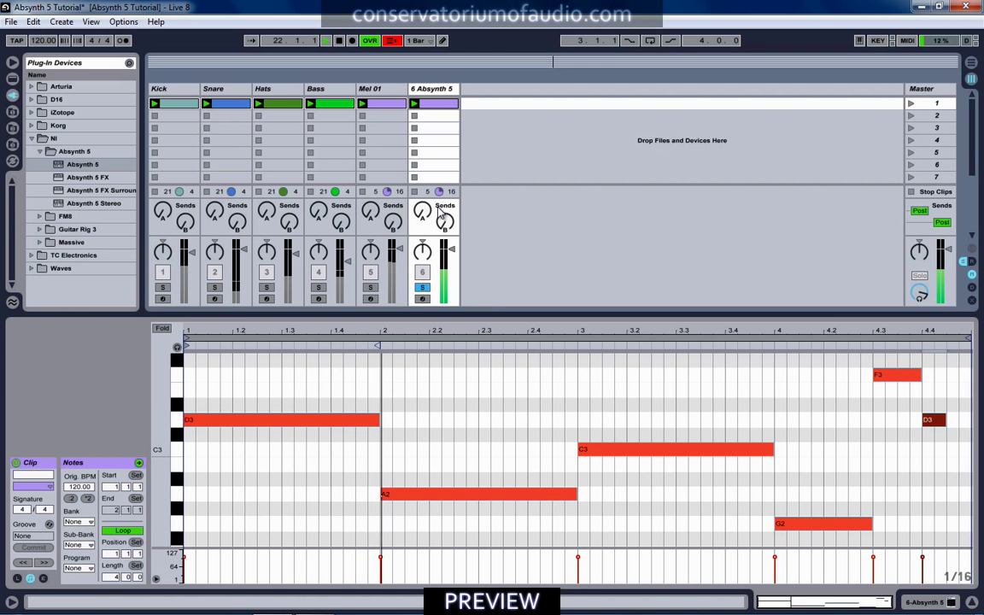
# Show the Absynth 5 track's devices and open the plugin on its Envelope page.
pyautogui.doubleClick(450, 90)
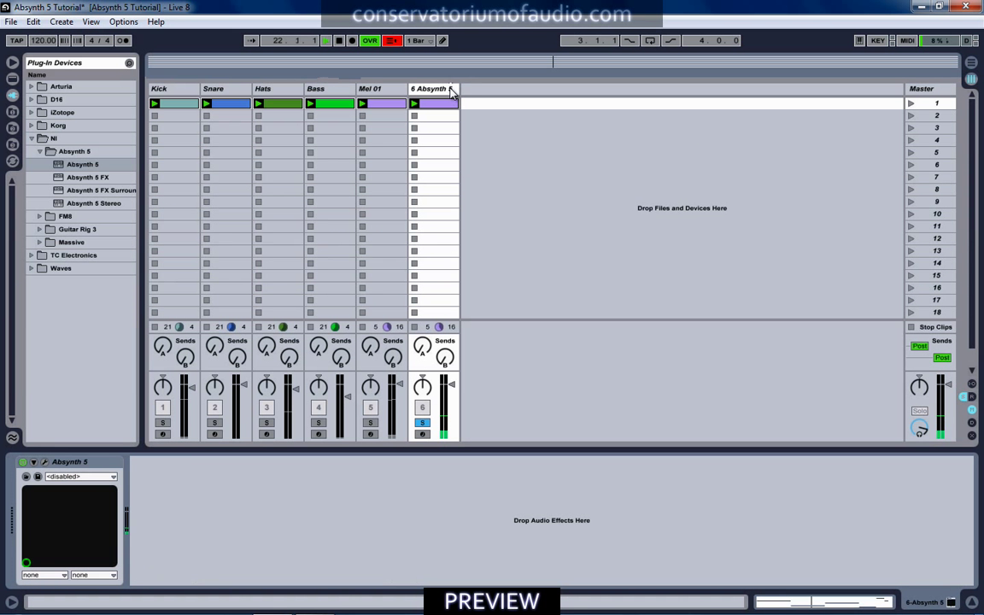
pyautogui.click(48, 462)
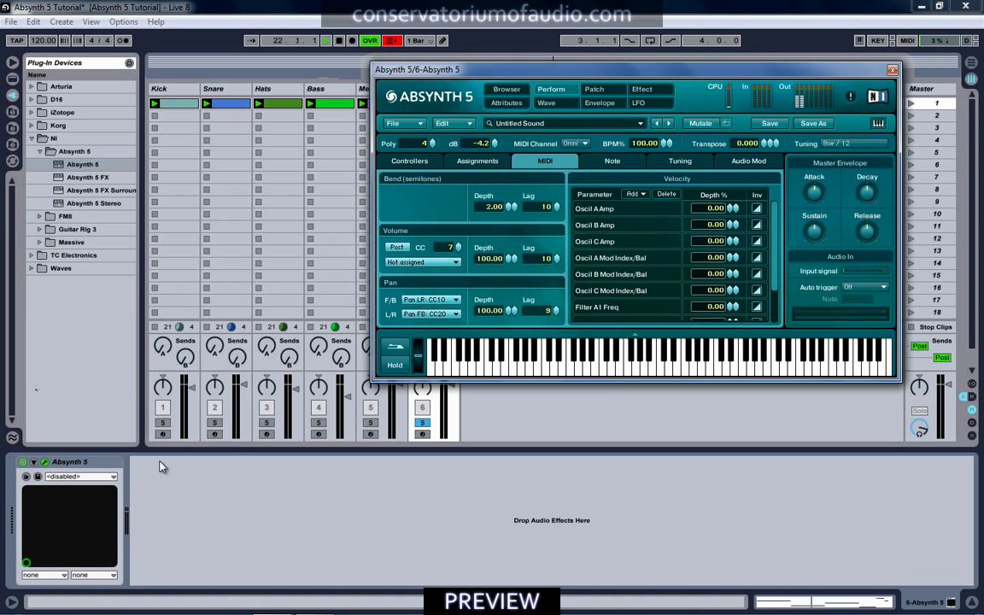
pyautogui.click(596, 91)
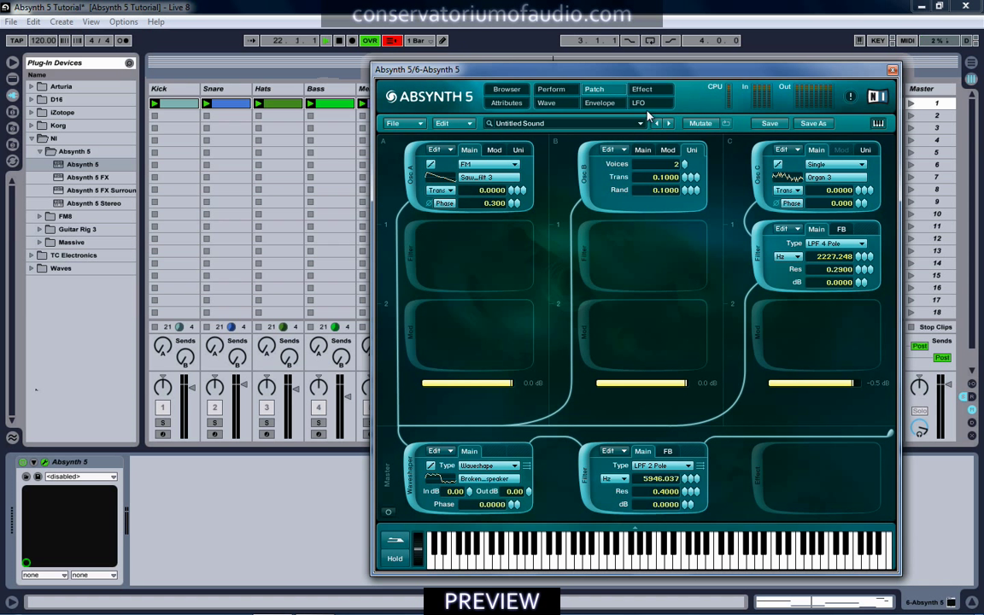
pyautogui.click(600, 103)
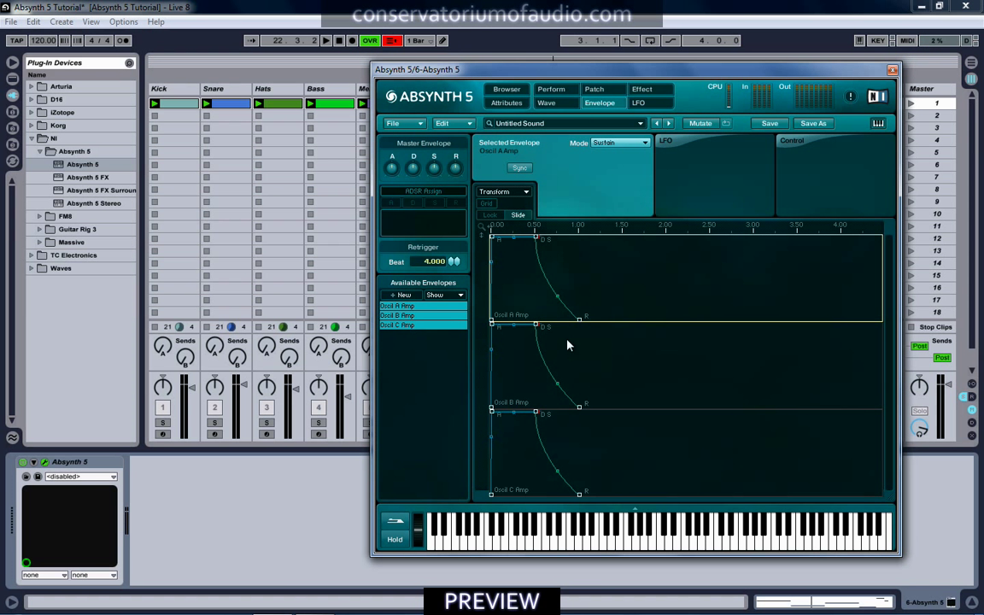
# Pull the Oscil A, B and C Amp release points in to about 0.29–0.32.
pyautogui.moveTo(577, 323); pyautogui.dragTo(557, 323)
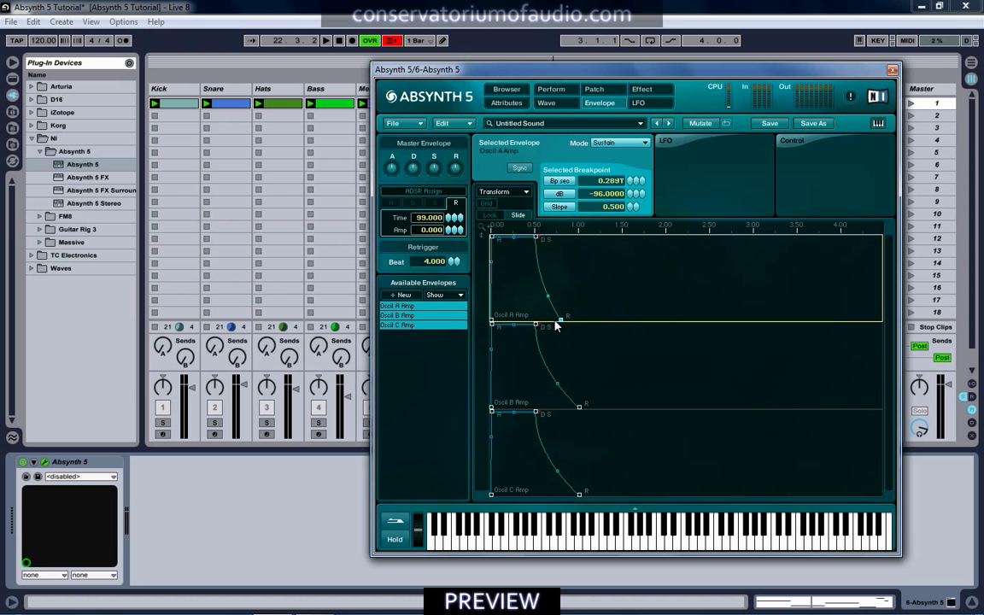
pyautogui.click(579, 410)
pyautogui.moveTo(579, 411); pyautogui.dragTo(566, 415)
pyautogui.moveTo(579, 494); pyautogui.dragTo(564, 494)
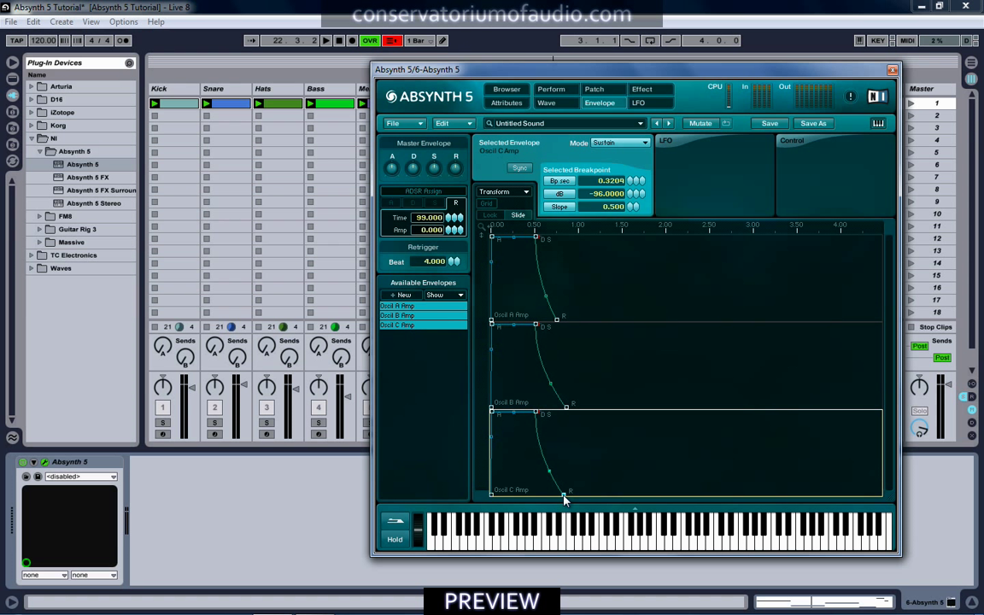
pyautogui.moveTo(568, 410); pyautogui.dragTo(562, 411)
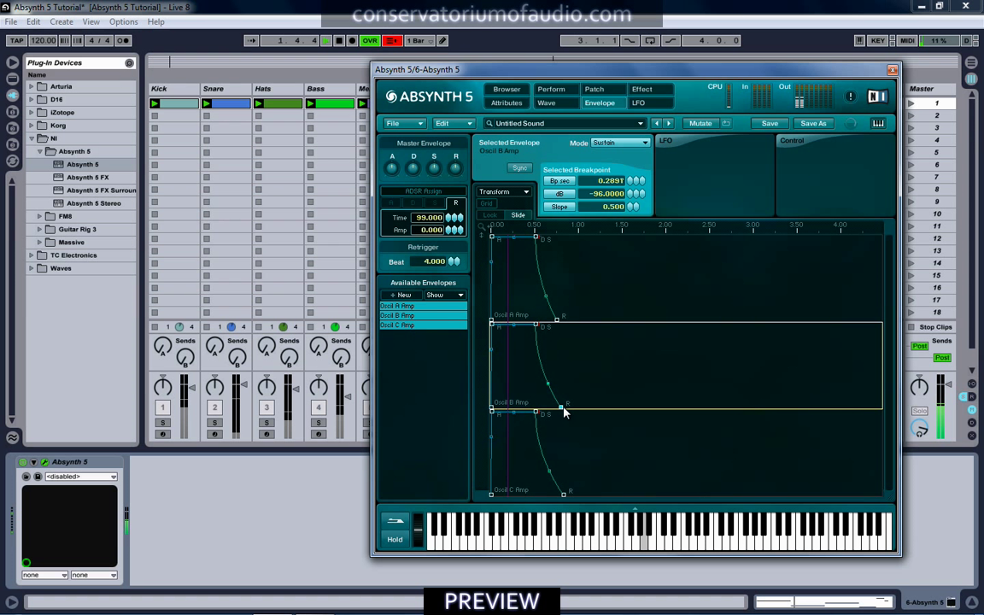
# Close the Absynth window and, with Mel 01 soloed, turn Mel 01 down to -4.4 dB.
pyautogui.click(893, 71)
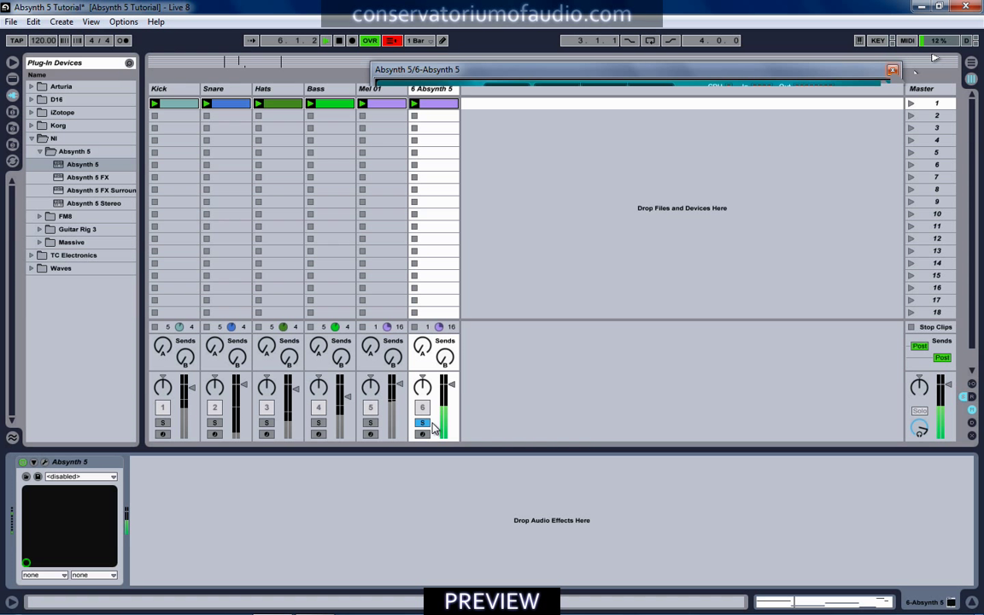
pyautogui.click(372, 423)
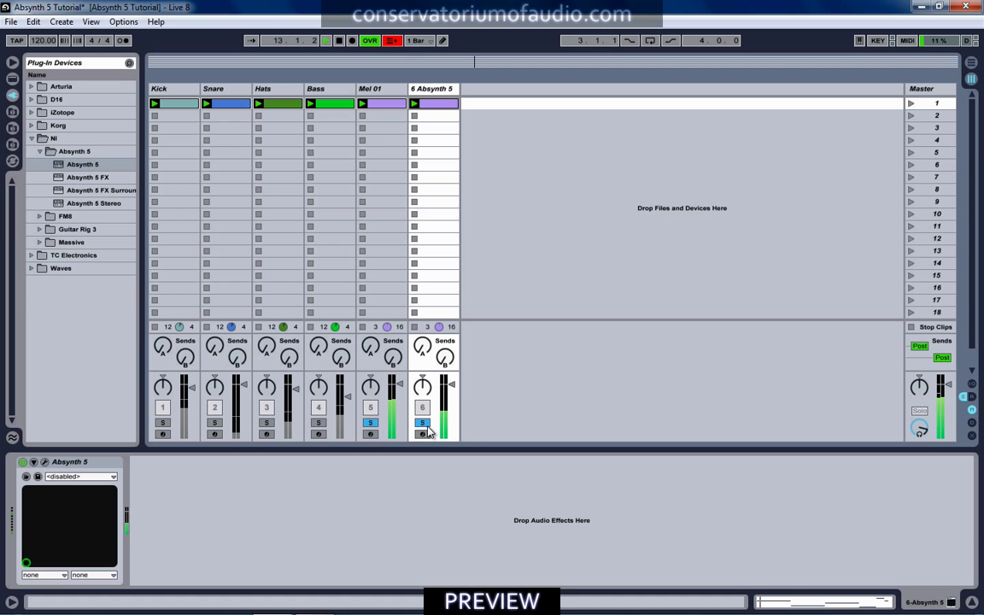
pyautogui.moveTo(397, 389); pyautogui.dragTo(397, 393)
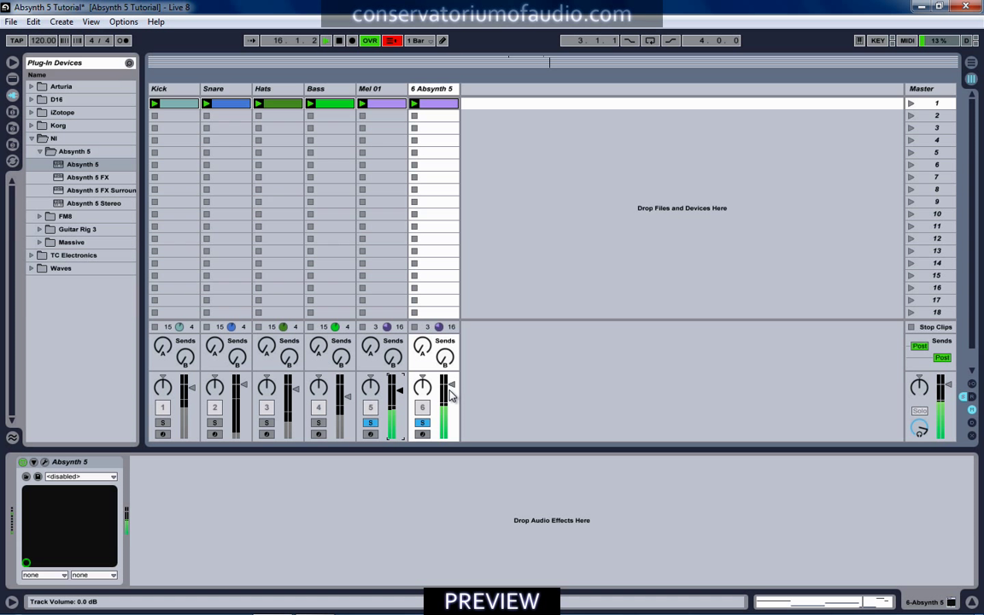
# Solo Bass as well, then clear all solos and select the Absynth 5 track.
pyautogui.click(319, 423)
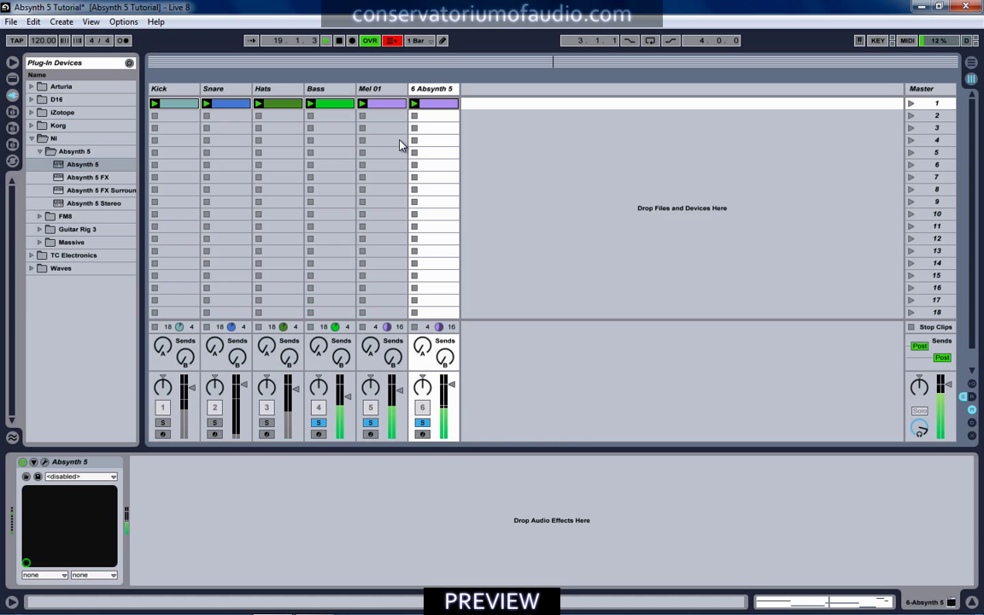
pyautogui.click(316, 90)
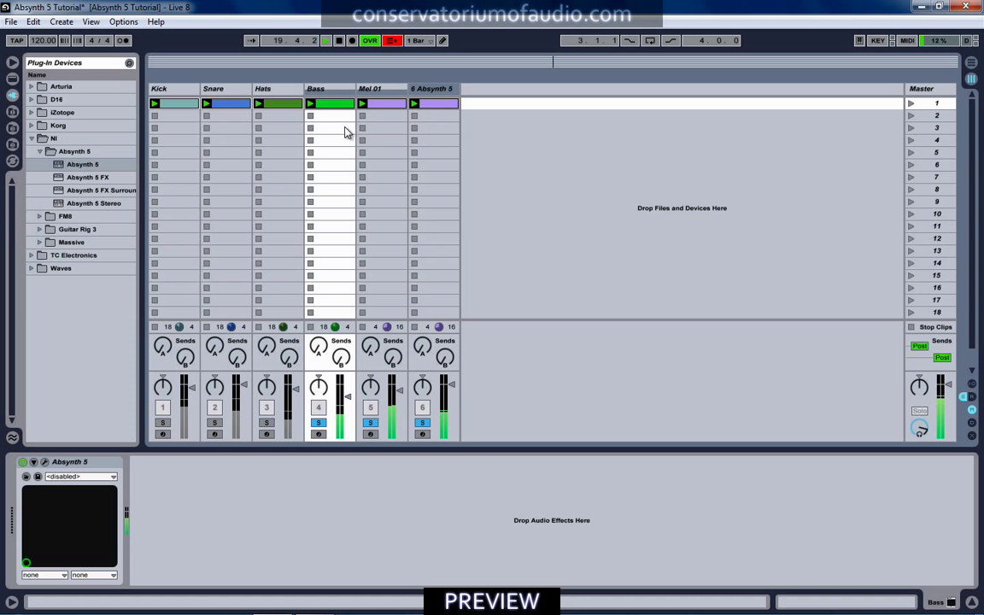
pyautogui.click(373, 423)
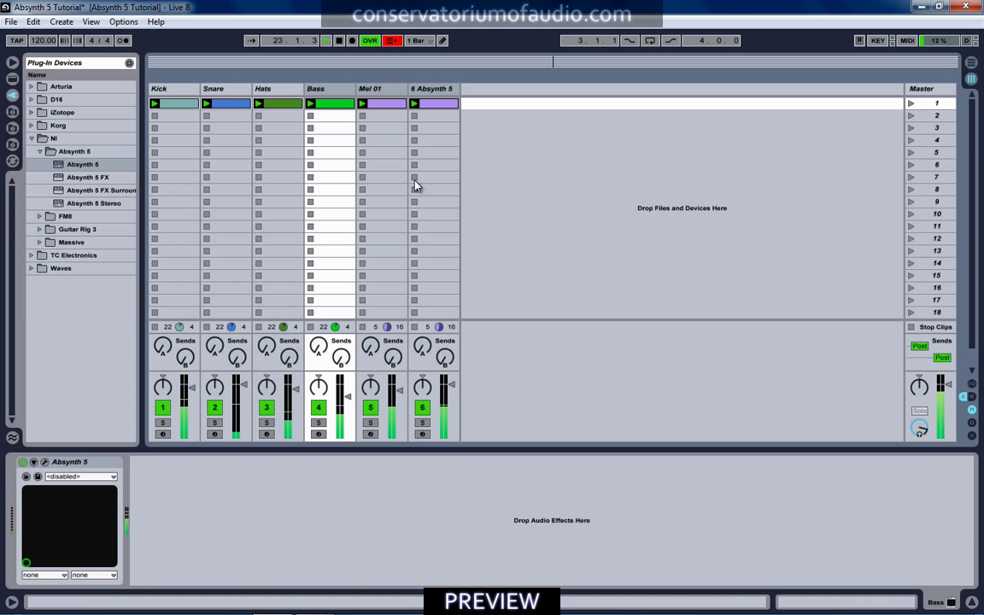
pyautogui.click(428, 92)
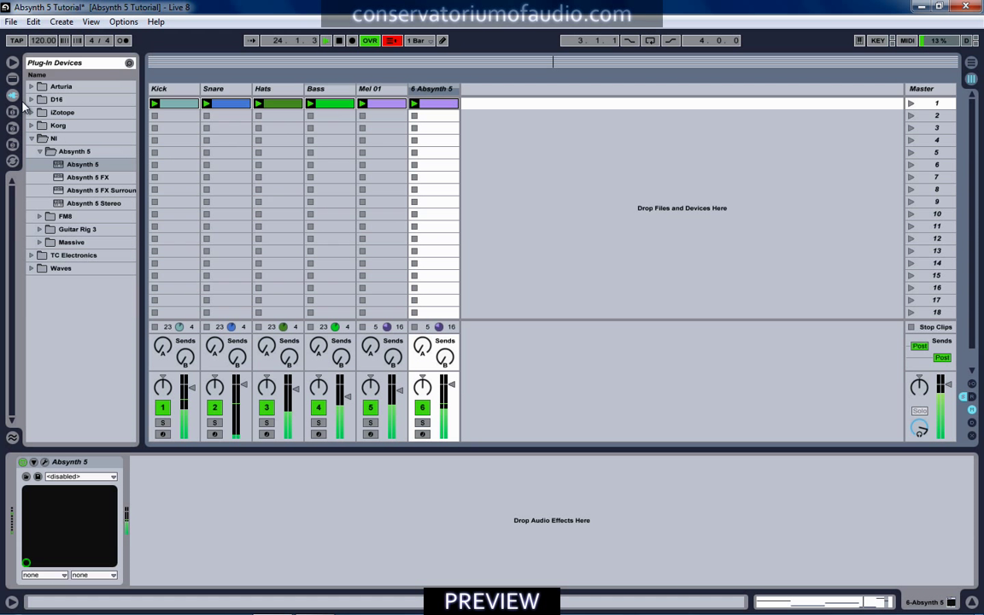
pyautogui.click(12, 78)
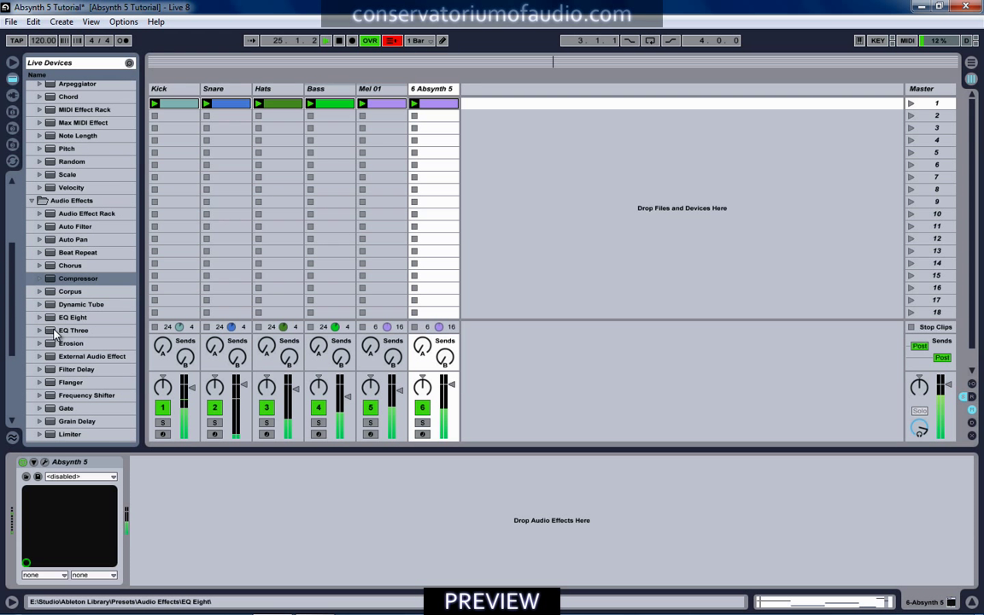
# Add EQ Eight to the Absynth 5 track with cuts near 2 kHz and 928 Hz and a narrower boost.
pyautogui.moveTo(57, 331); pyautogui.dragTo(395, 512)
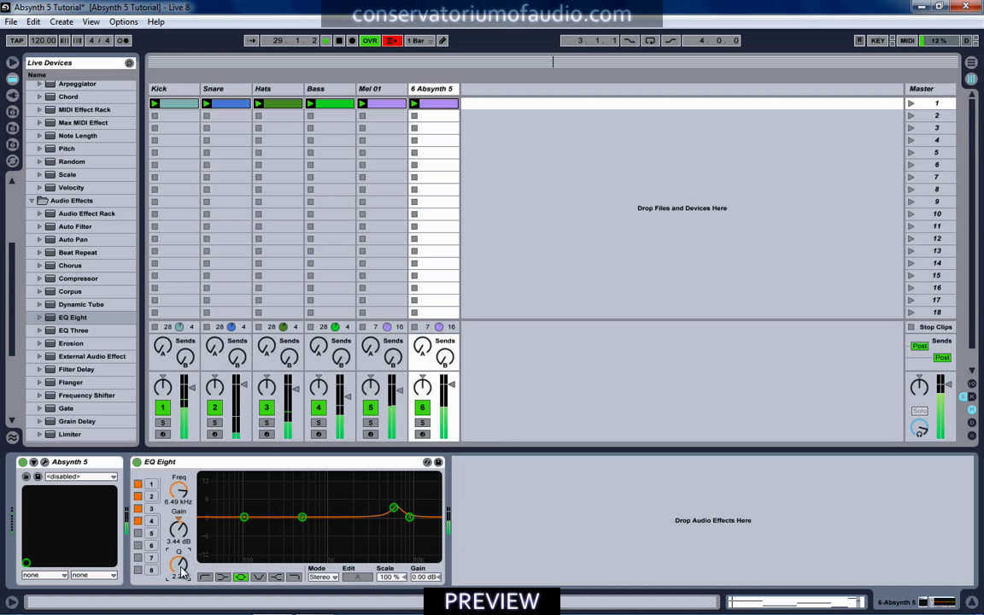
pyautogui.moveTo(306, 522); pyautogui.dragTo(357, 510)
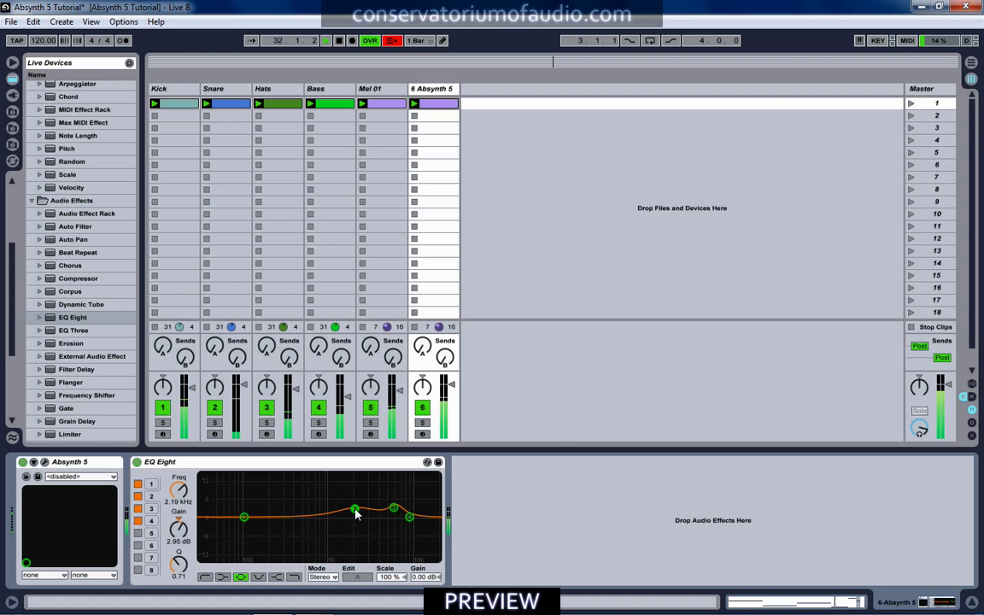
pyautogui.moveTo(177, 527); pyautogui.dragTo(181, 570)
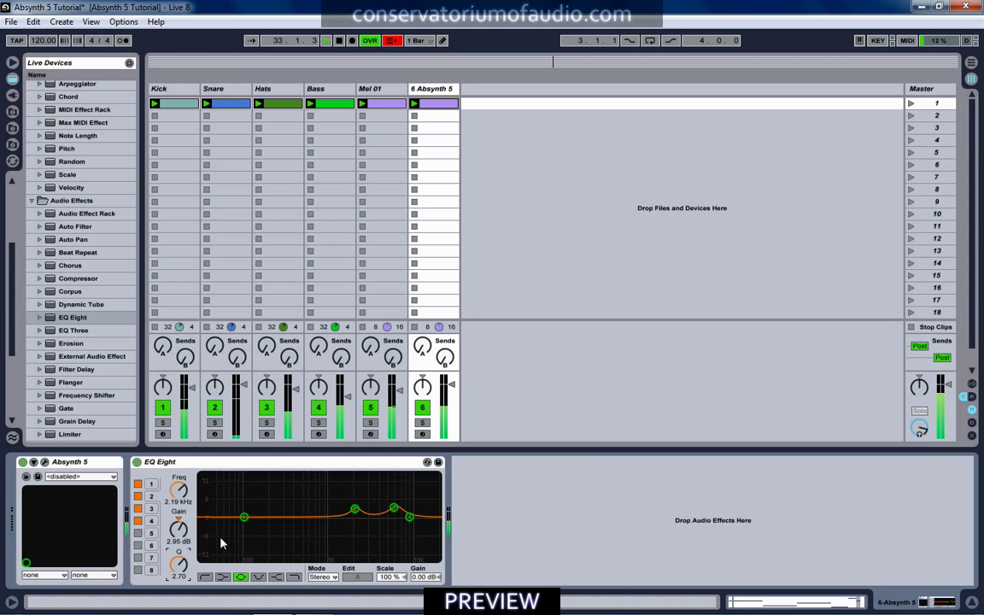
pyautogui.moveTo(245, 517); pyautogui.dragTo(308, 503)
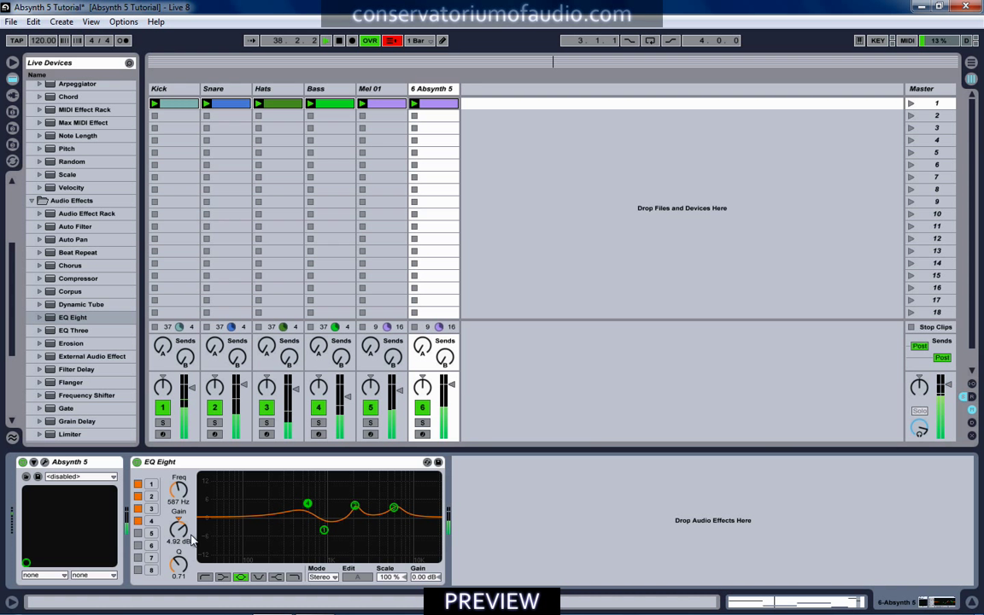
# Enable EQ band 5 as a low cut and raise it to about 231 Hz.
pyautogui.click(138, 533)
pyautogui.click(204, 576)
pyautogui.moveTo(181, 492)
pyautogui.mouseDown()
pyautogui.moveTo(175, 452)
pyautogui.moveTo(190, 498)
pyautogui.mouseUp()
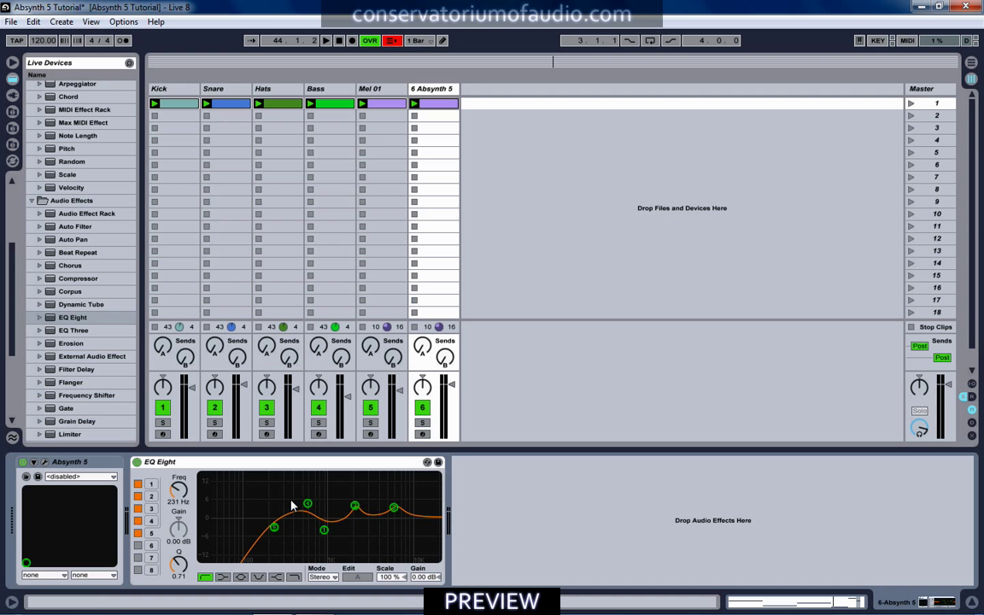
# Play with Absynth 5 soloed, toggling EQ Eight off and back on, then clear all solos.
pyautogui.click(426, 422)
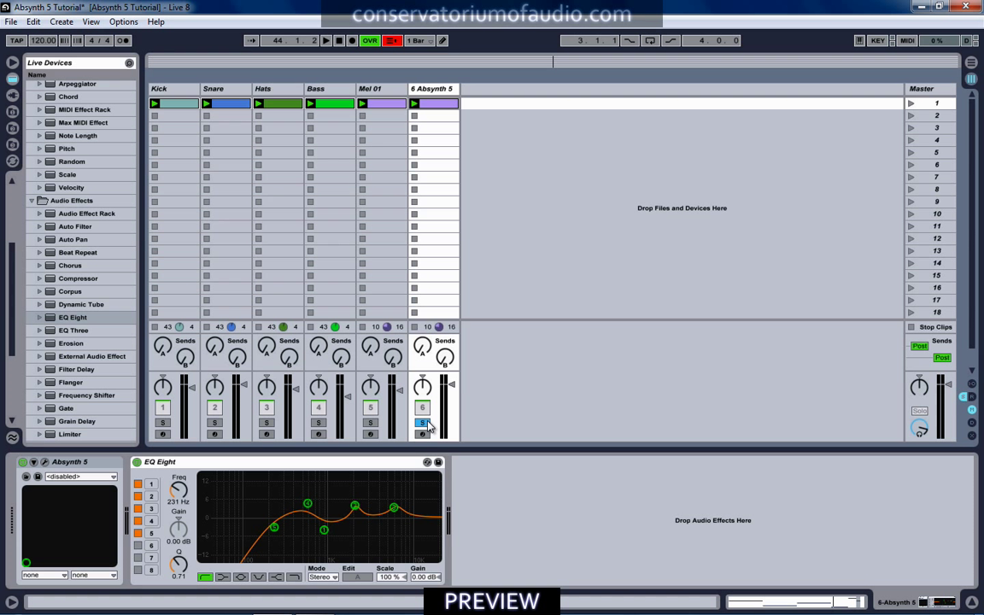
pyautogui.press('space')
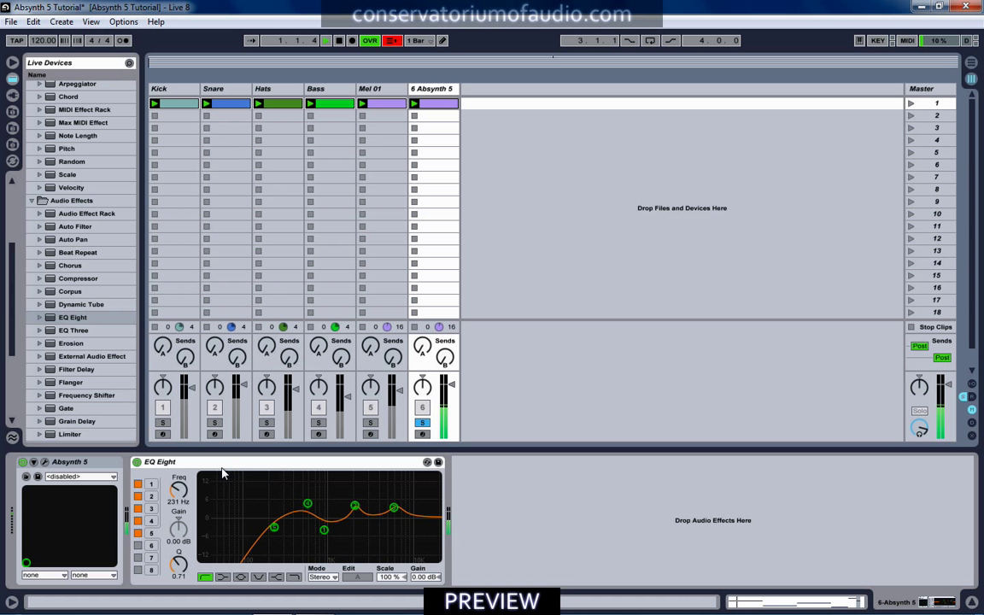
pyautogui.click(137, 462)
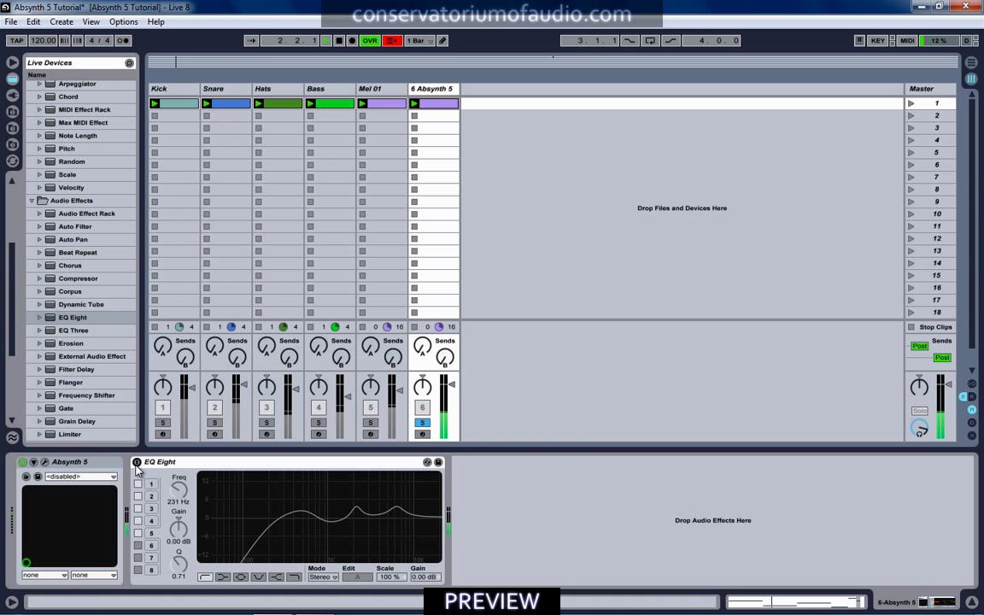
pyautogui.click(137, 462)
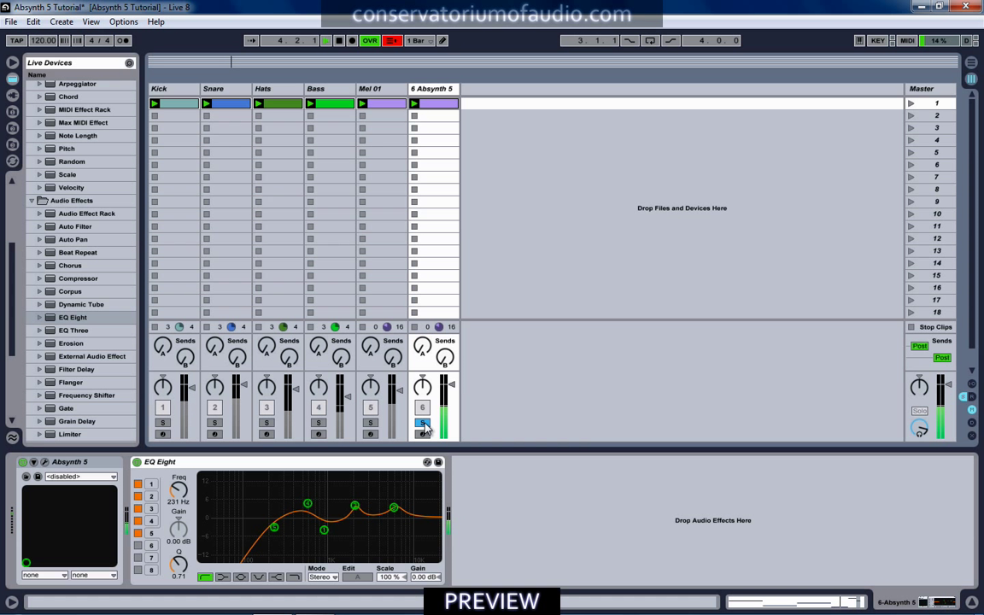
pyautogui.keyDown('ctrl'); pyautogui.click(370, 423); pyautogui.keyUp('ctrl')
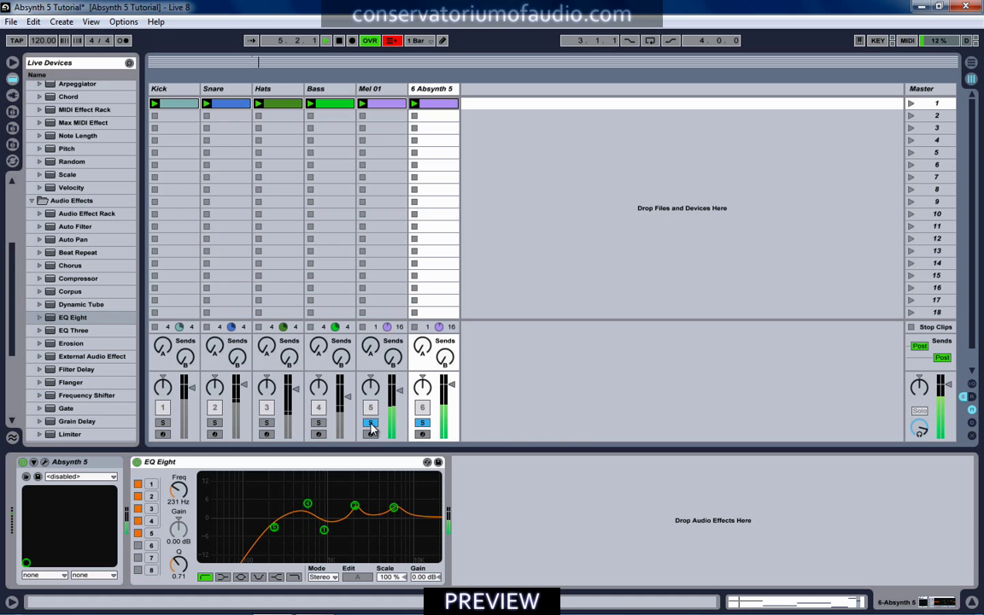
pyautogui.click(422, 423)
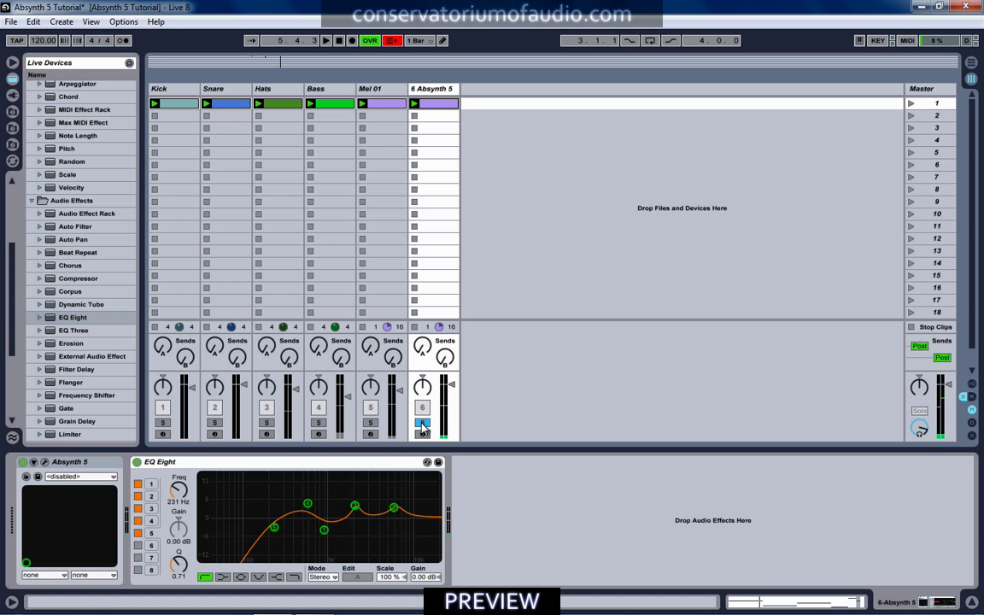
pyautogui.click(422, 422)
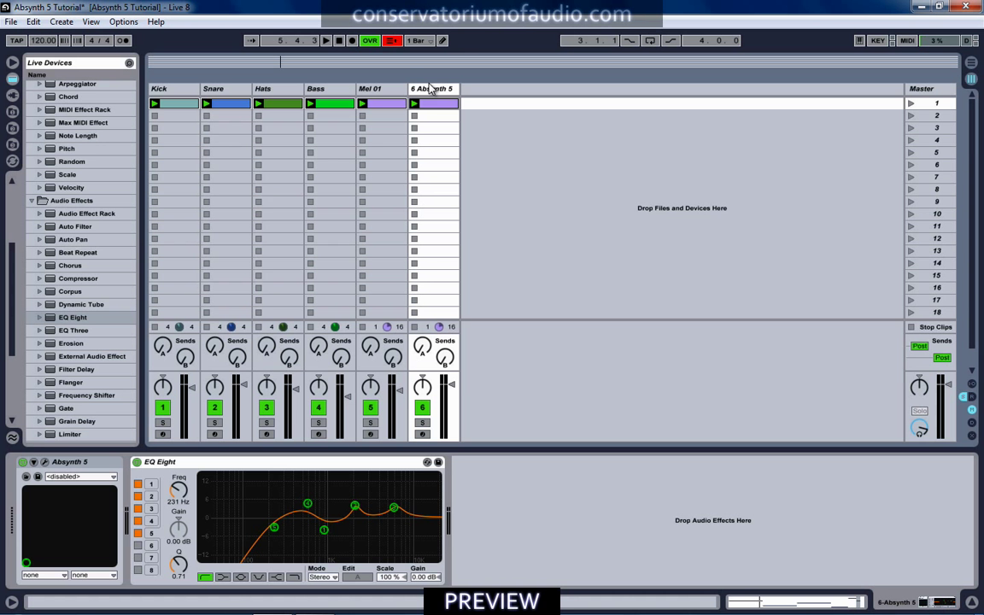
# On Absynth's LFO page, set LFO 1's first target to Filter Freq.
pyautogui.click(44, 462)
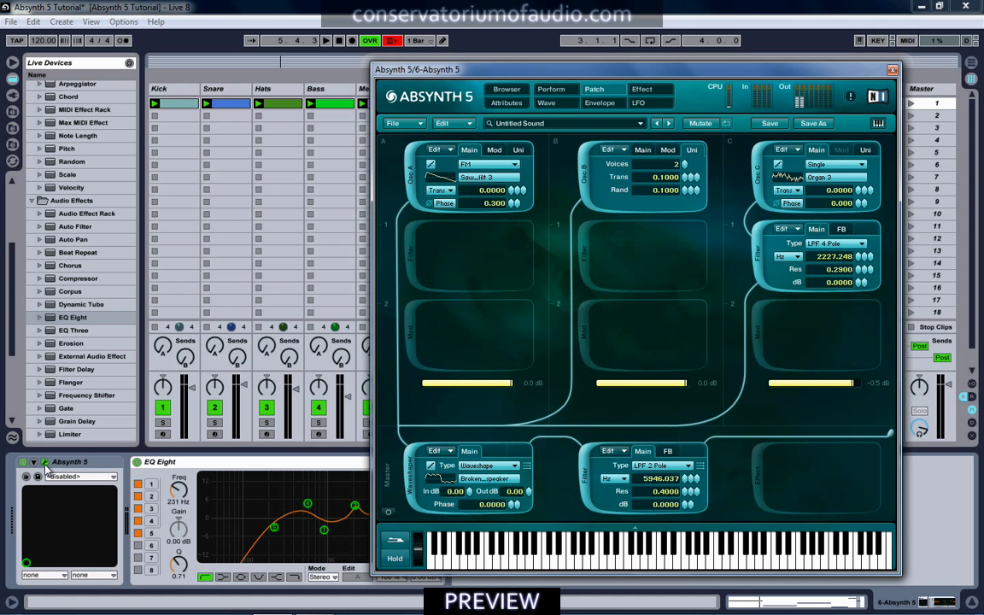
pyautogui.click(642, 102)
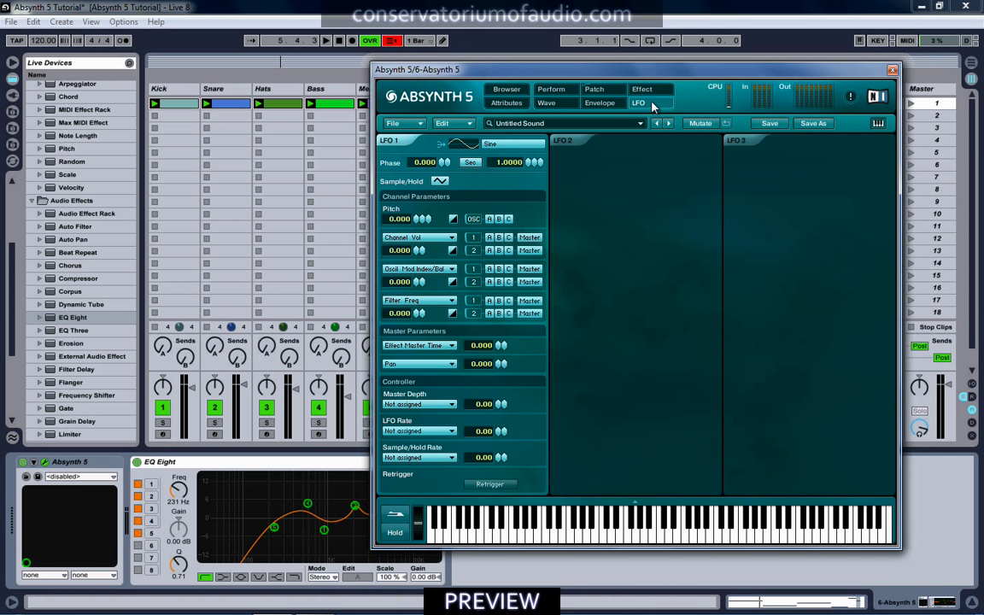
pyautogui.click(446, 241)
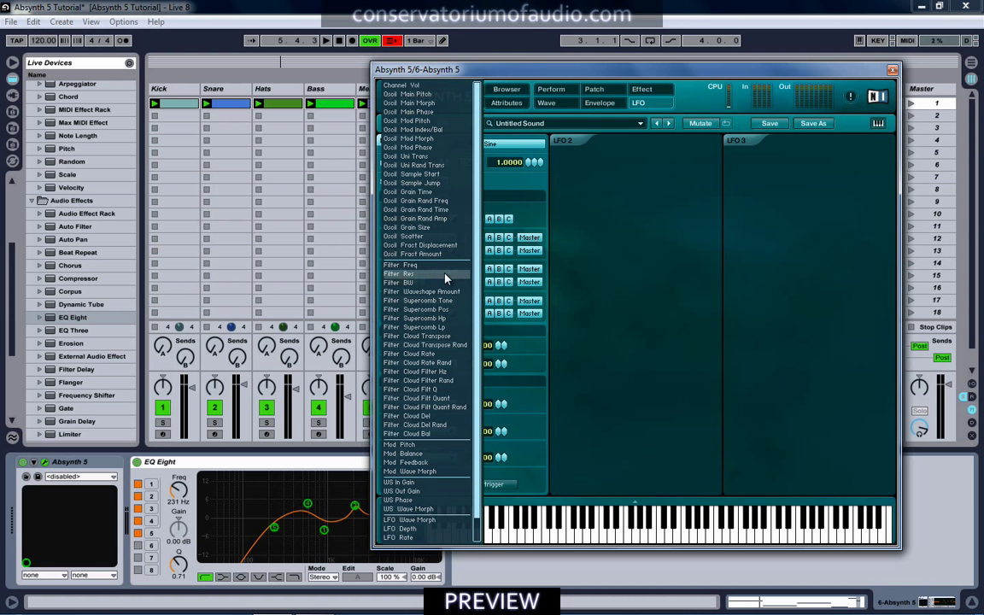
pyautogui.click(400, 246)
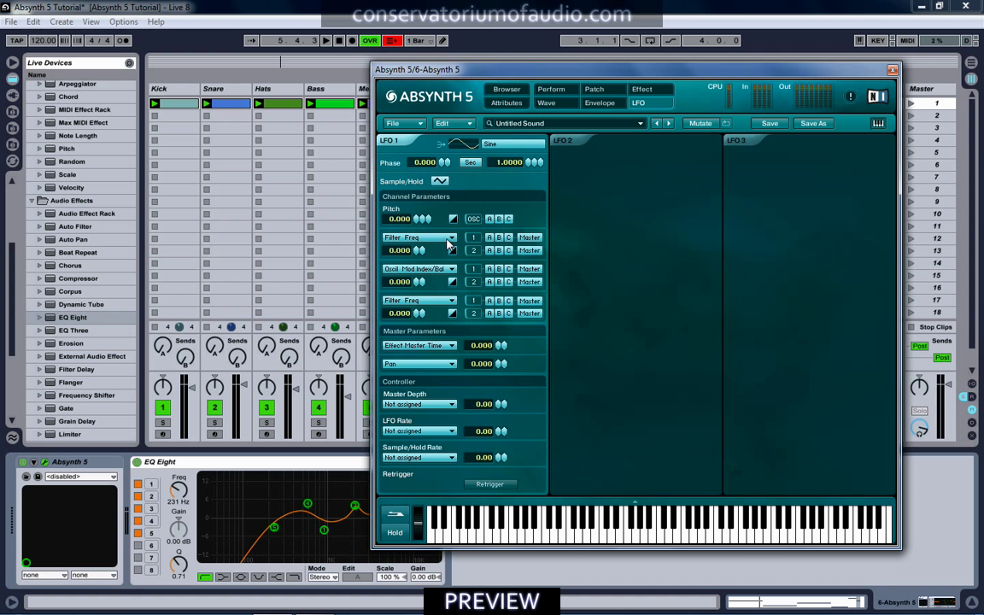
# Adjust the Filter Freq rows' A/B/C/Master routing, set the amount to 57, and play.
pyautogui.click(523, 251)
pyautogui.click(491, 238)
pyautogui.click(500, 238)
pyautogui.click(509, 239)
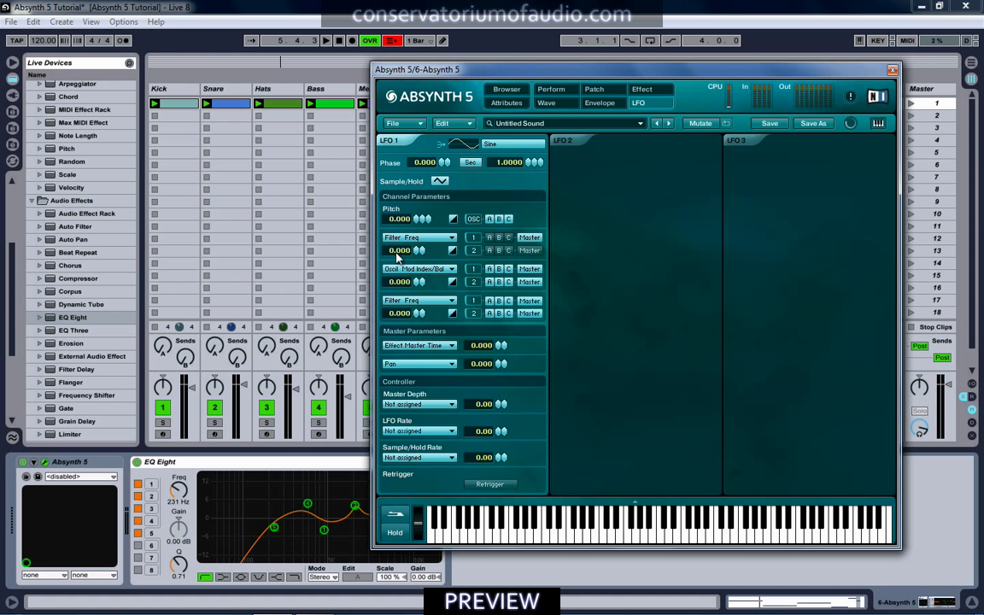
pyautogui.moveTo(418, 250); pyautogui.dragTo(423, 220)
pyautogui.press('space')
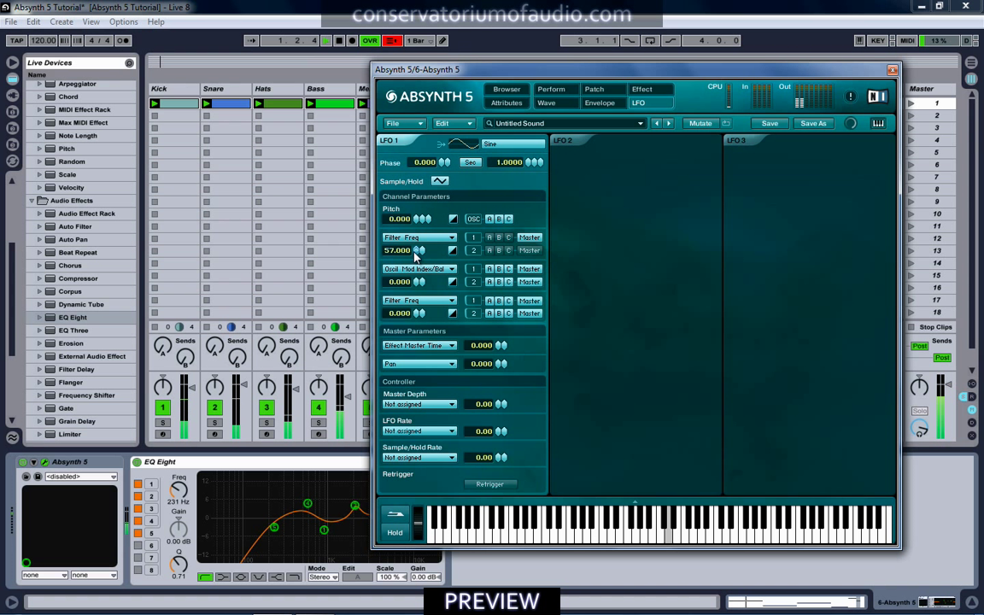
pyautogui.moveTo(438, 66); pyautogui.dragTo(501, 50)
# Switch LFO 1 to Beat sync at a rate of 4.0000 with Filter Freq depth 61.
pyautogui.click(604, 7)
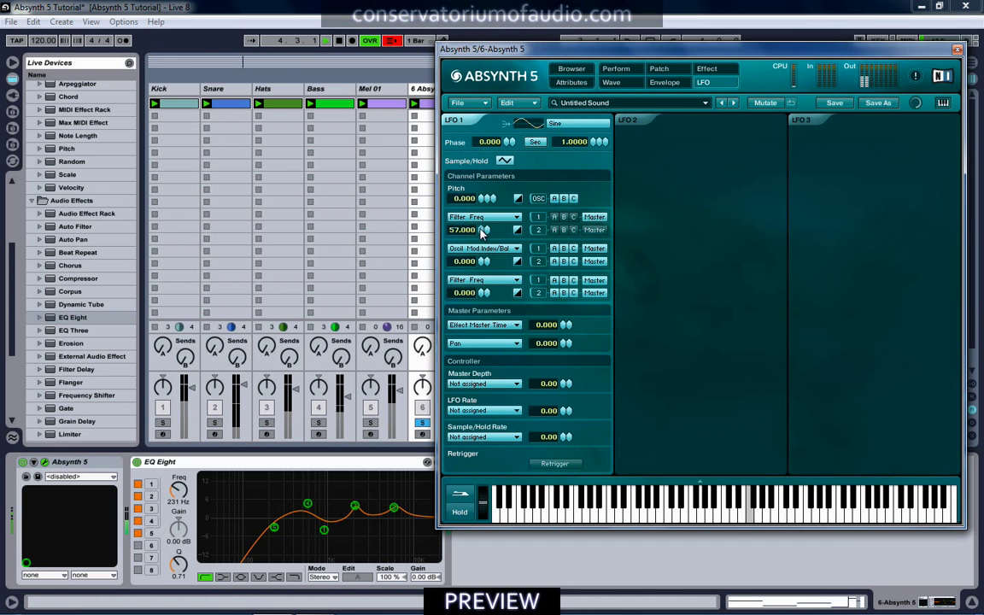
pyautogui.moveTo(595, 142); pyautogui.dragTo(601, 183)
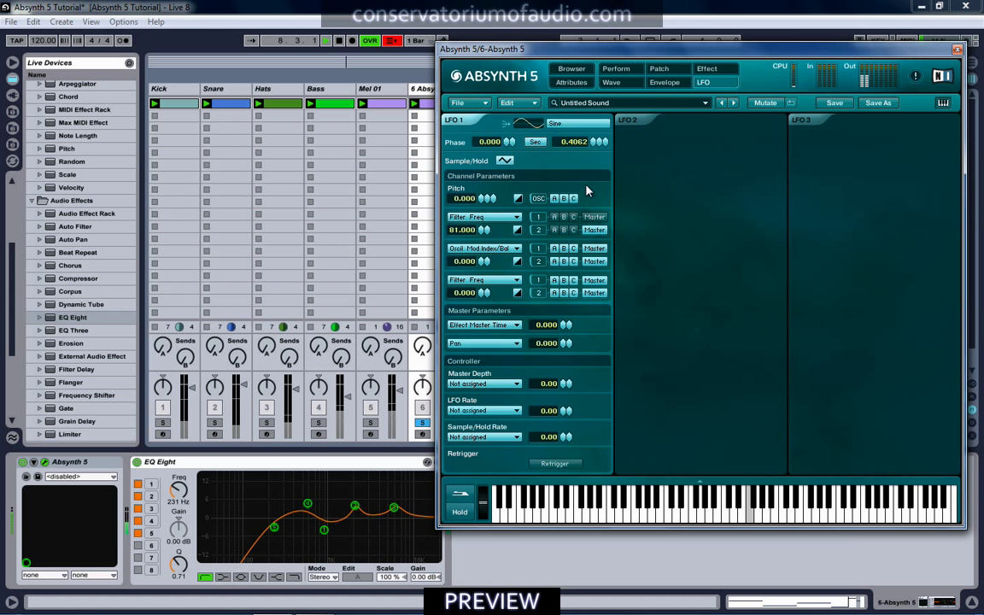
pyautogui.moveTo(592, 140); pyautogui.dragTo(593, 173)
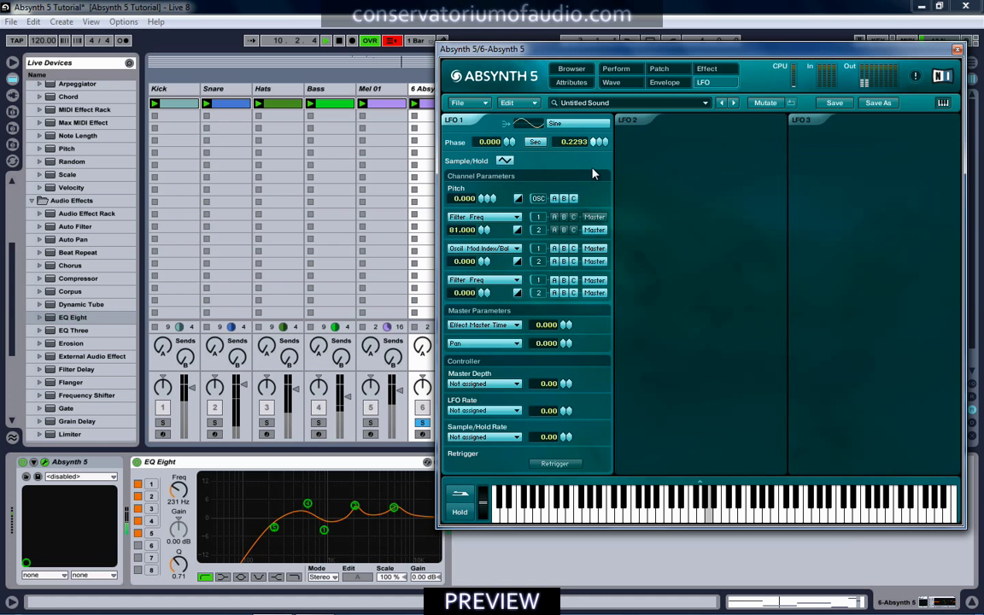
pyautogui.moveTo(482, 230); pyautogui.dragTo(480, 273)
pyautogui.moveTo(595, 172); pyautogui.dragTo(596, 125)
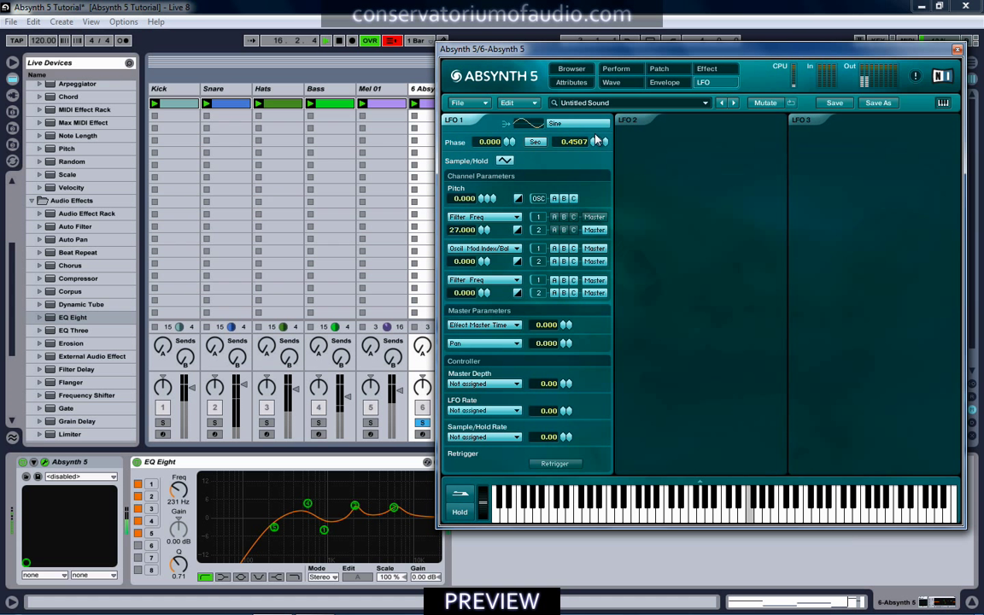
pyautogui.moveTo(596, 149); pyautogui.dragTo(595, 138)
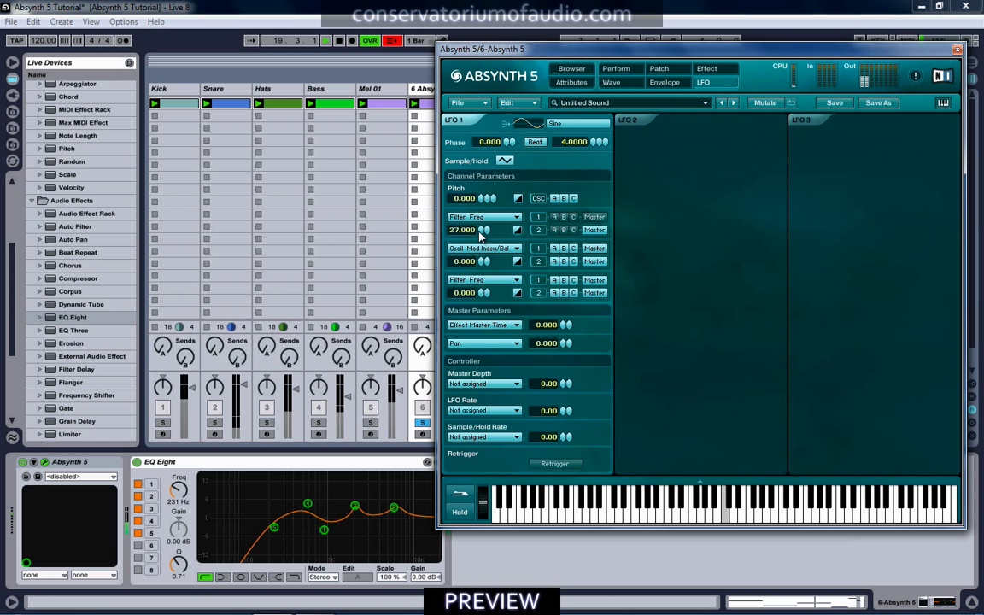
pyautogui.moveTo(480, 238)
pyautogui.mouseDown()
pyautogui.moveTo(489, 231)
pyautogui.moveTo(480, 238)
pyautogui.mouseUp()
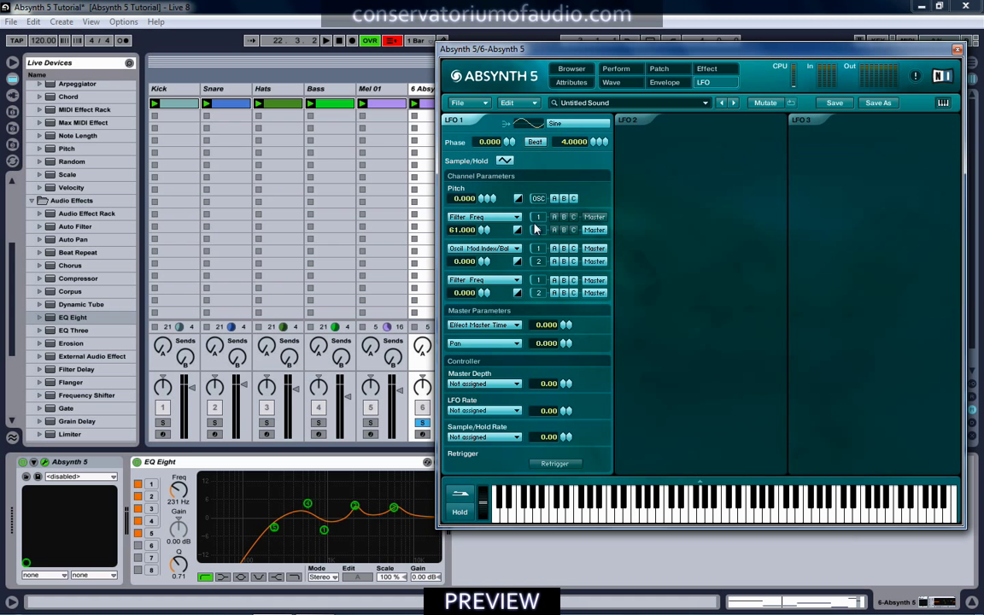
pyautogui.click(630, 123)
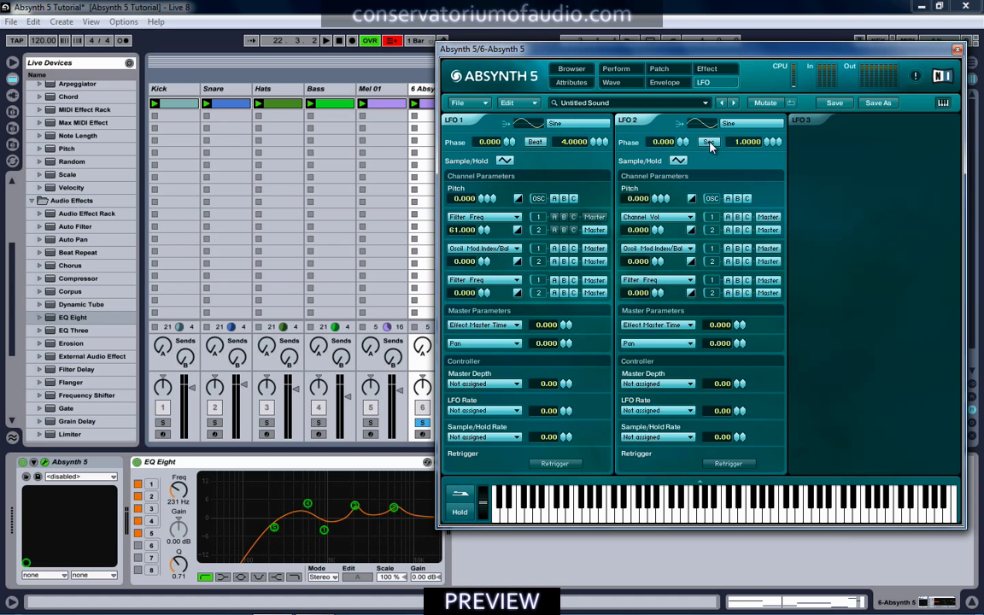
# Set LFO 2 to a beat-synced rate of 8.0000 with Pan modulation at 11, auditioning in playback.
pyautogui.click(769, 143)
pyautogui.moveTo(638, 45); pyautogui.dragTo(602, 47)
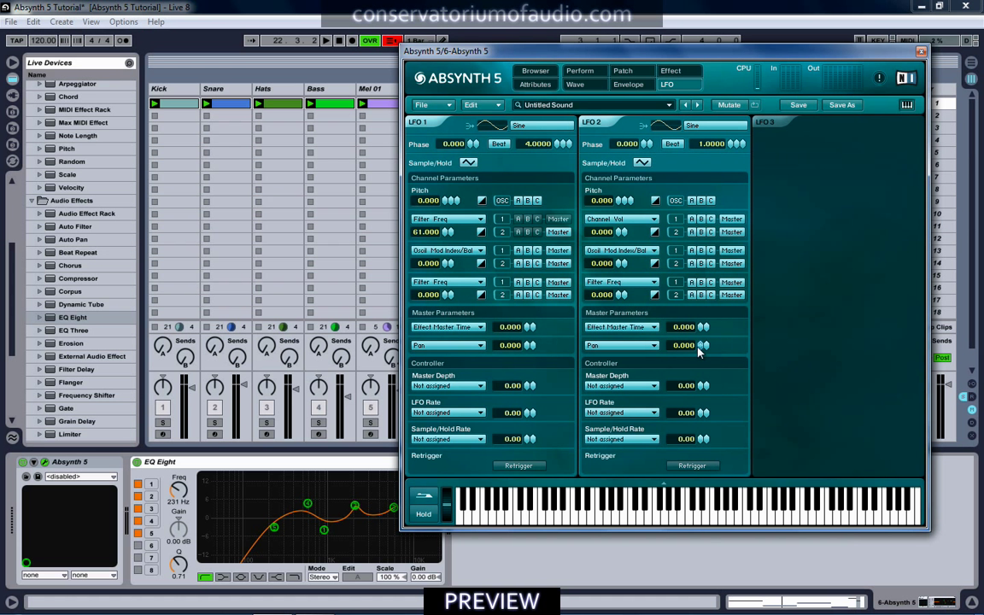
pyautogui.moveTo(700, 351); pyautogui.dragTo(701, 328)
pyautogui.press('space')
pyautogui.moveTo(703, 345); pyautogui.dragTo(698, 361)
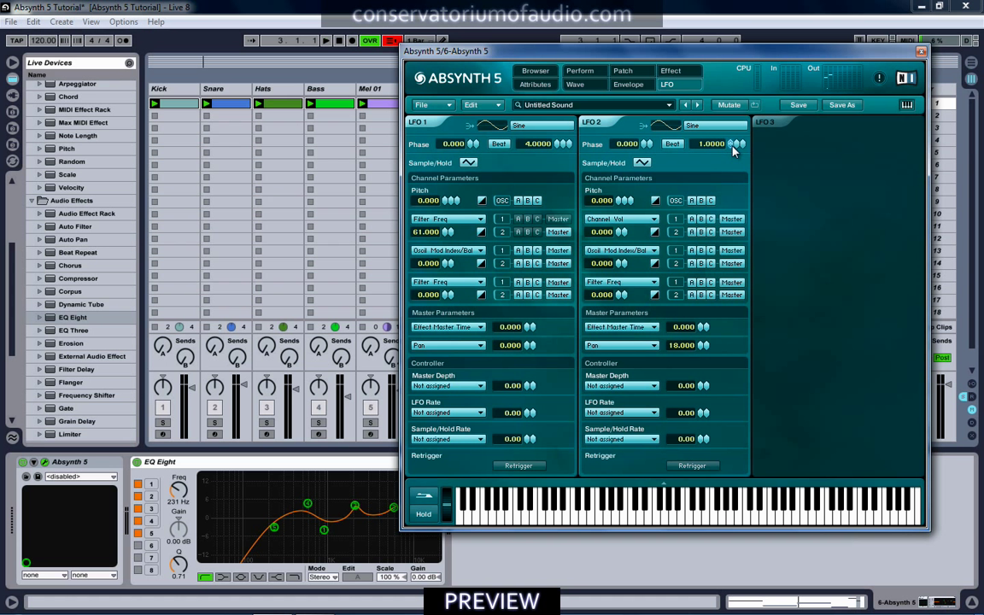
pyautogui.moveTo(732, 147); pyautogui.dragTo(734, 131)
pyautogui.press('space')
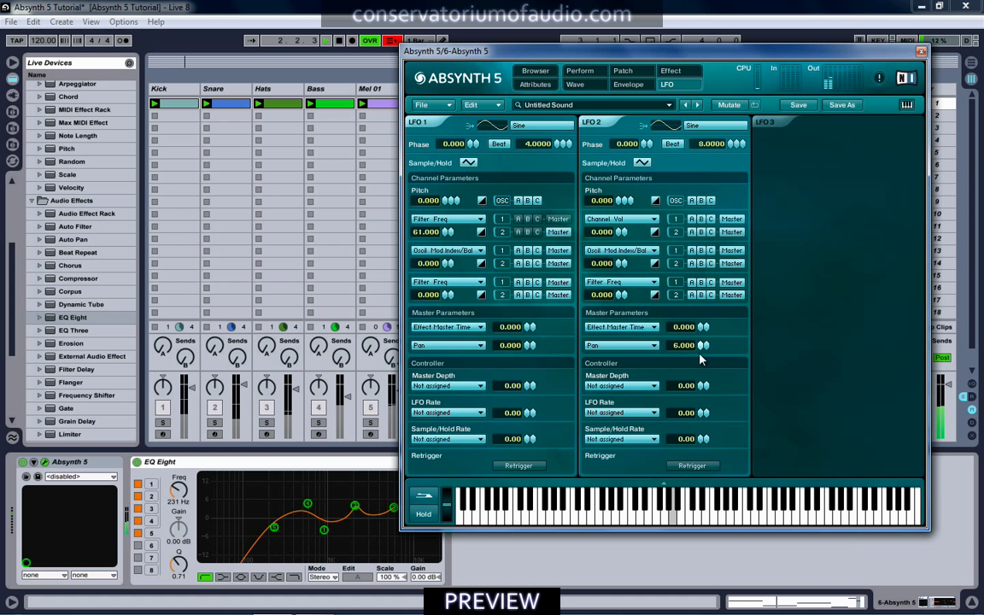
pyautogui.moveTo(683, 345)
pyautogui.mouseDown()
pyautogui.moveTo(701, 365)
pyautogui.moveTo(702, 349)
pyautogui.mouseUp()
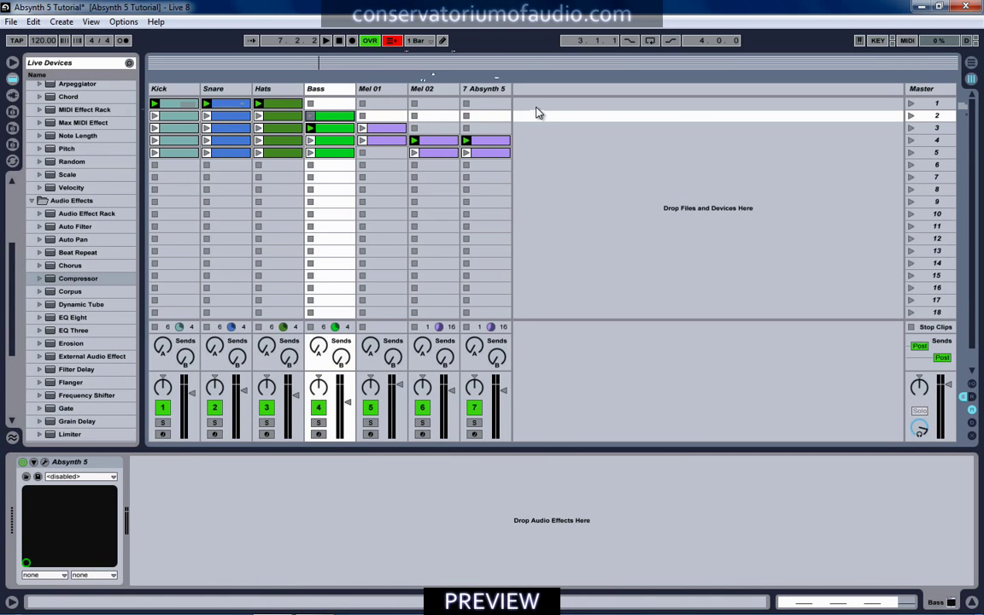
# Launch scenes 1, 2, 3 and then 5 in turn from the Master column.
pyautogui.click(911, 104)
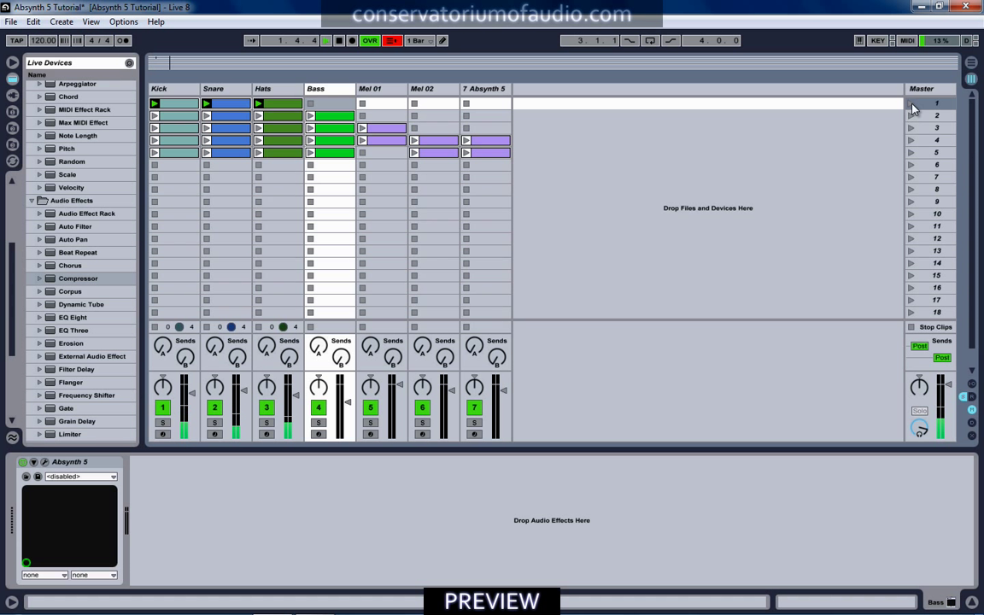
pyautogui.click(912, 118)
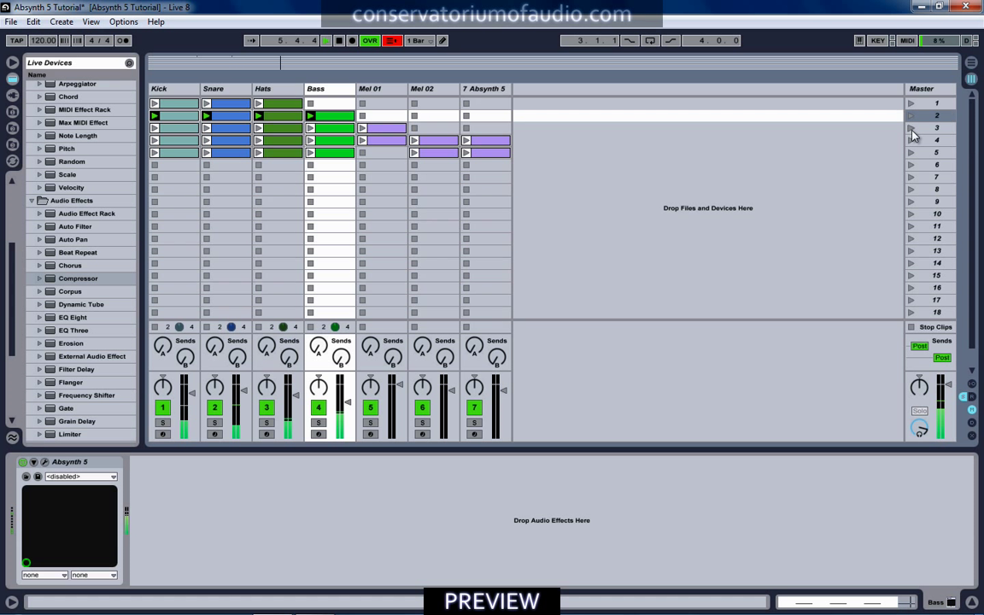
pyautogui.click(911, 130)
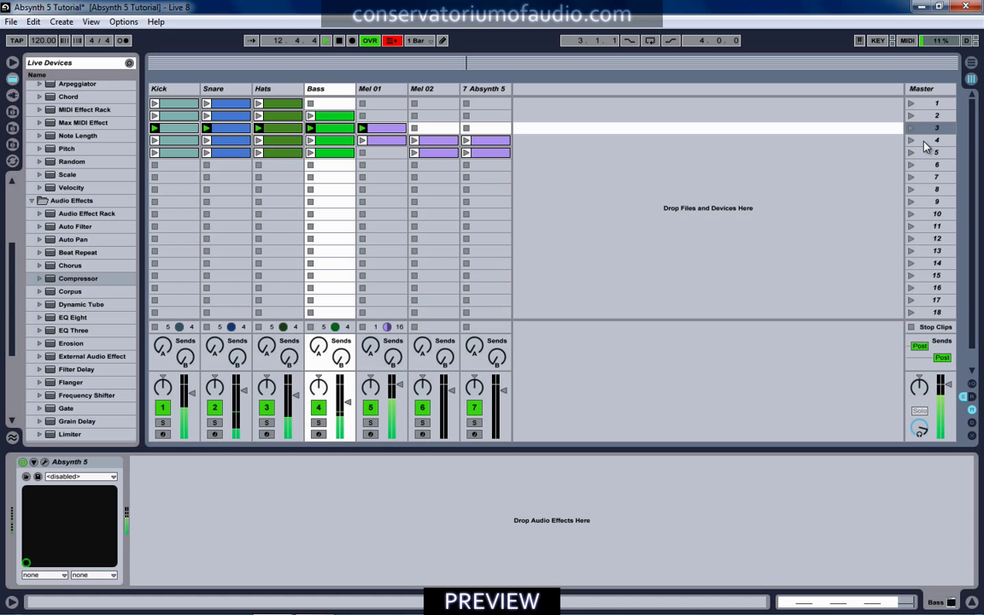
pyautogui.click(921, 154)
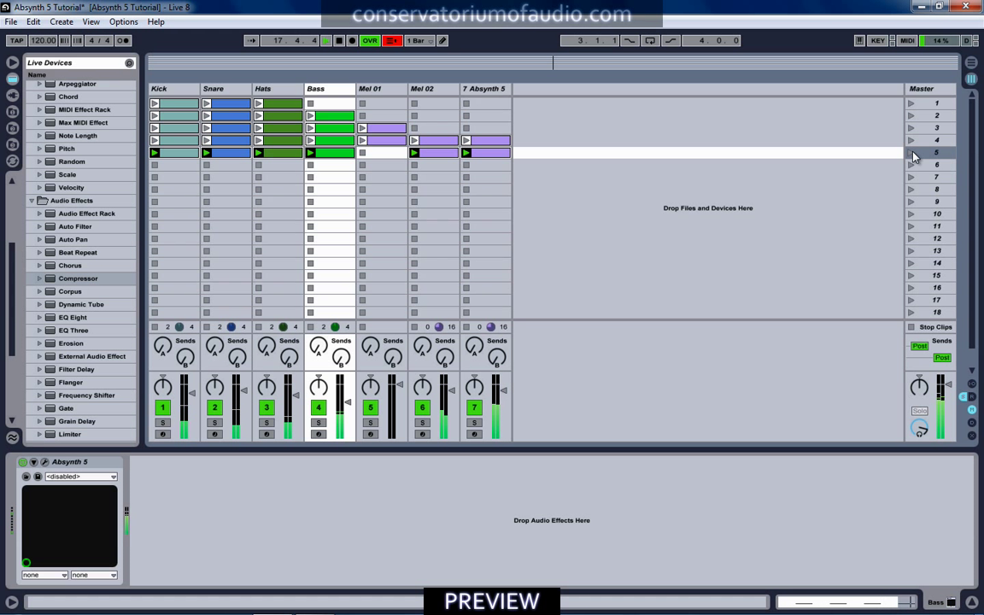
# Delete the Absynth 5 clip in scene 4, then launch scene 3.
pyautogui.rightClick(495, 140)
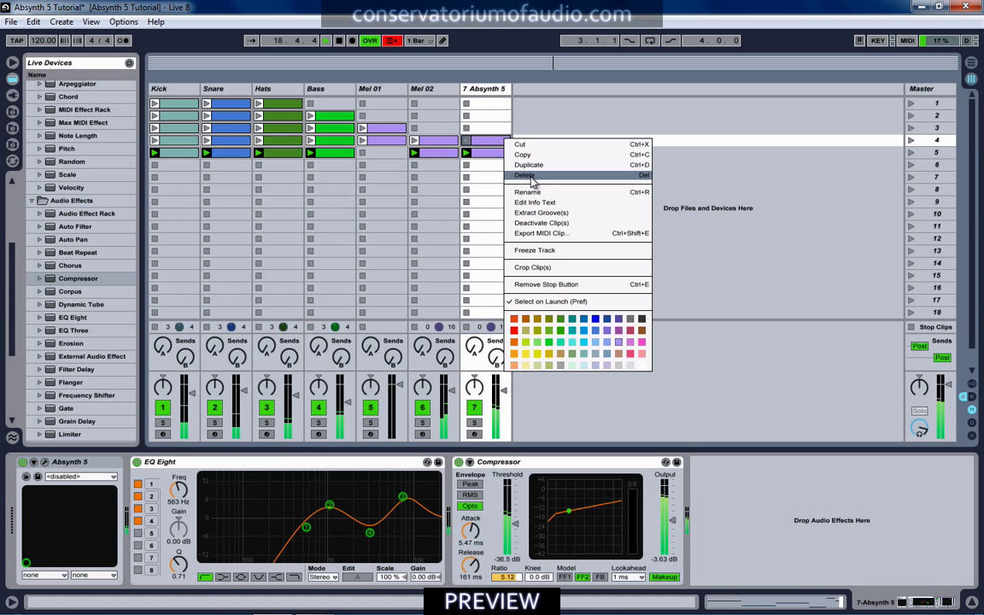
pyautogui.click(523, 168)
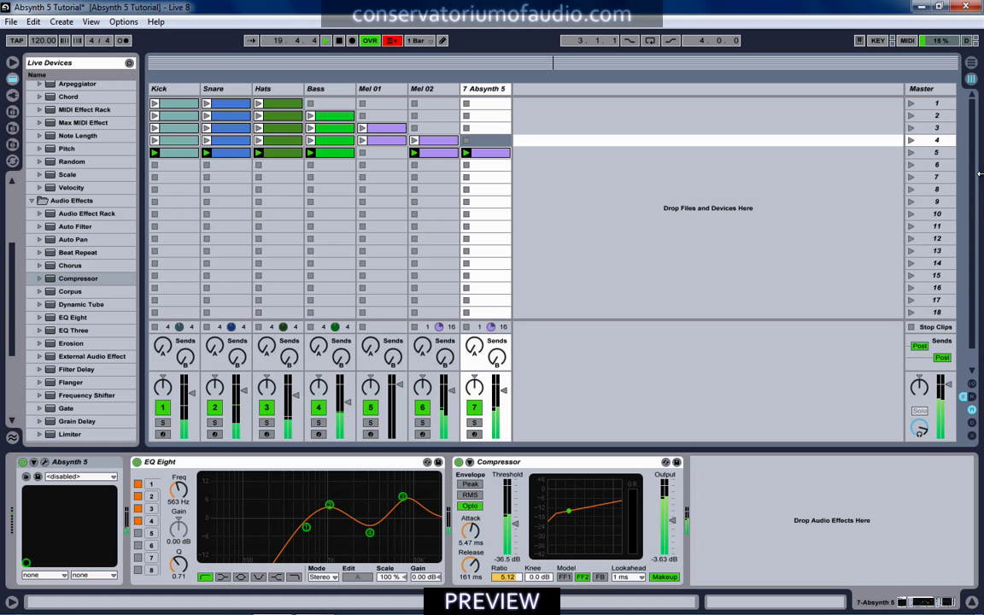
pyautogui.click(945, 130)
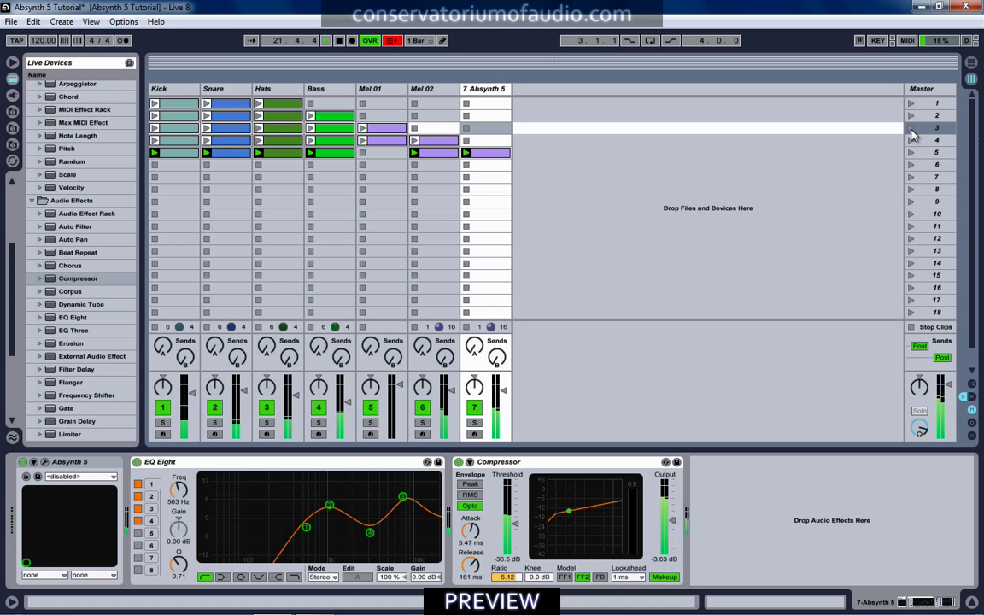
pyautogui.click(911, 131)
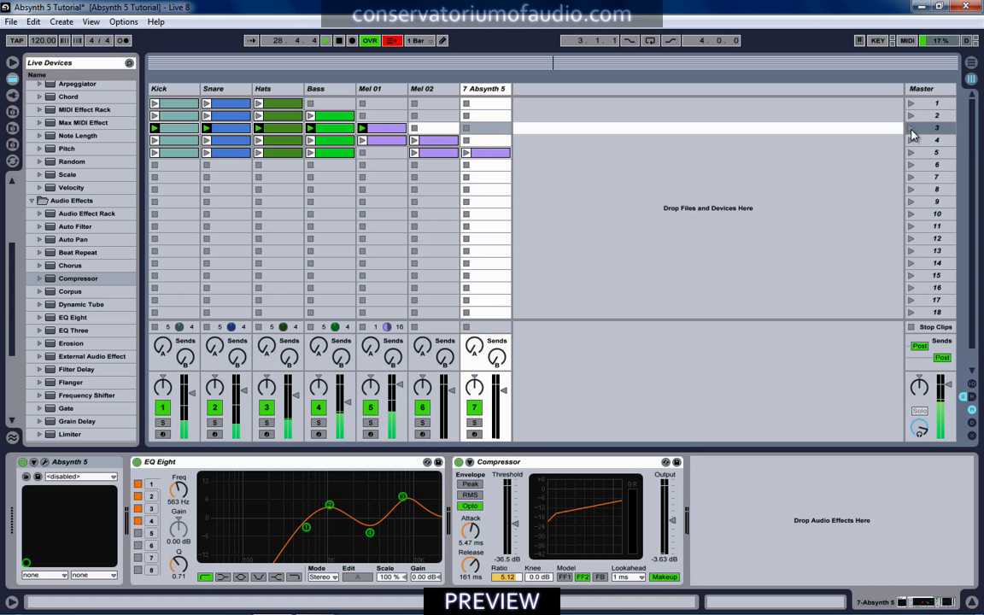
# Launch scenes 4, 2, 5, then 4 again, and pull the Master fader down.
pyautogui.click(910, 141)
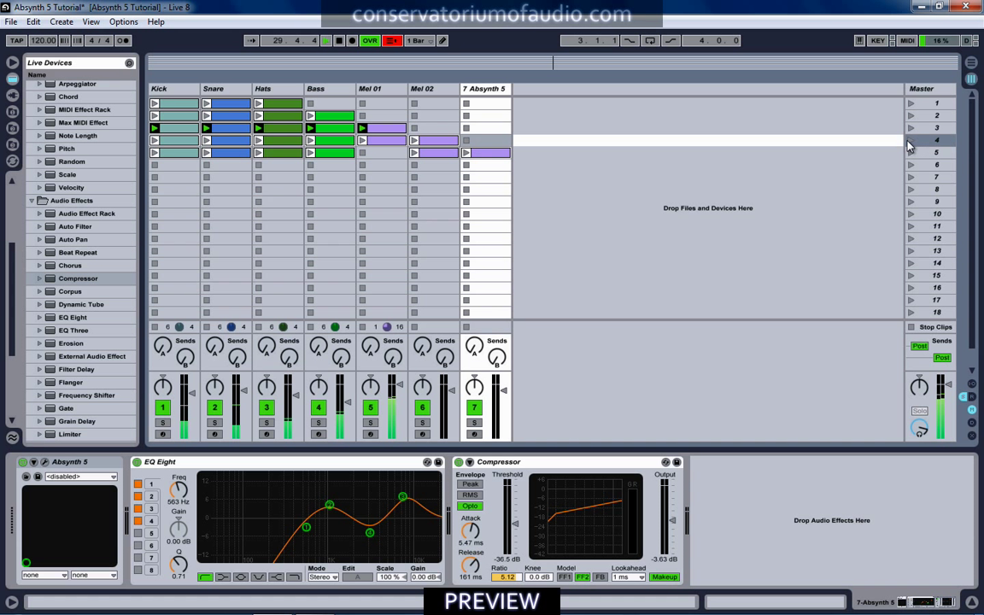
pyautogui.press('Up')
pyautogui.press('Up')
pyautogui.press('Return')
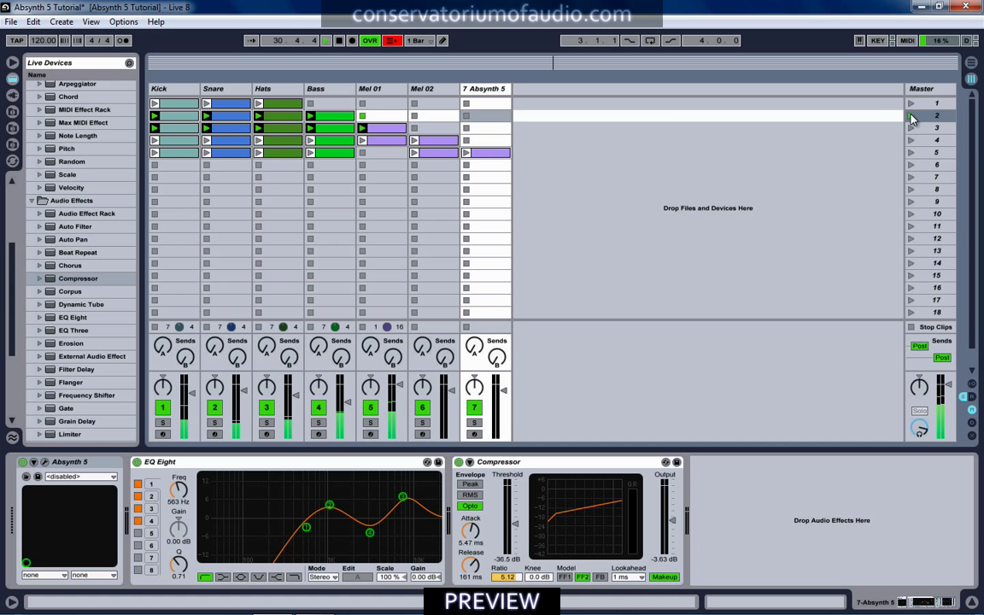
pyautogui.click(910, 152)
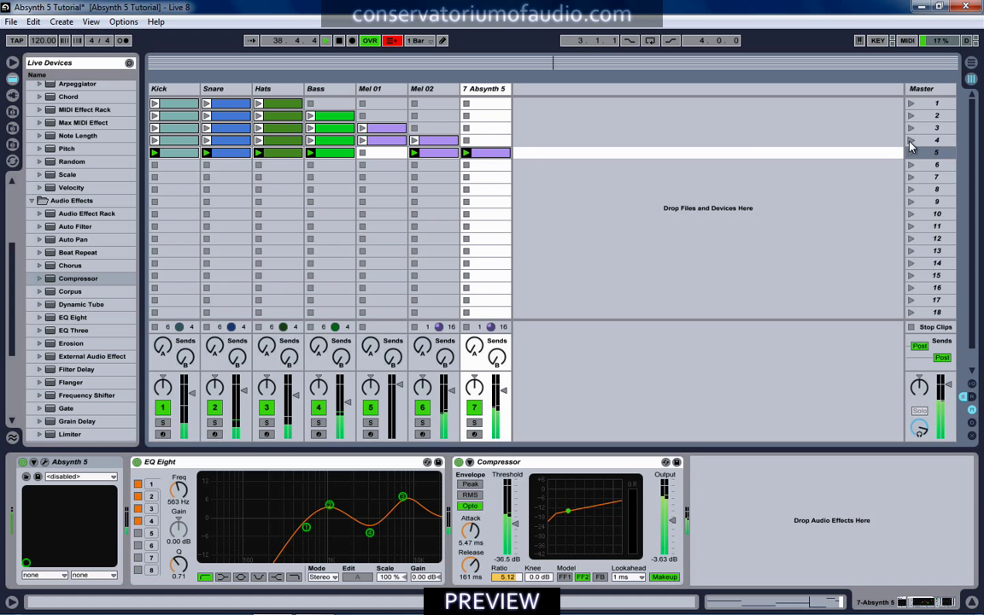
pyautogui.click(910, 141)
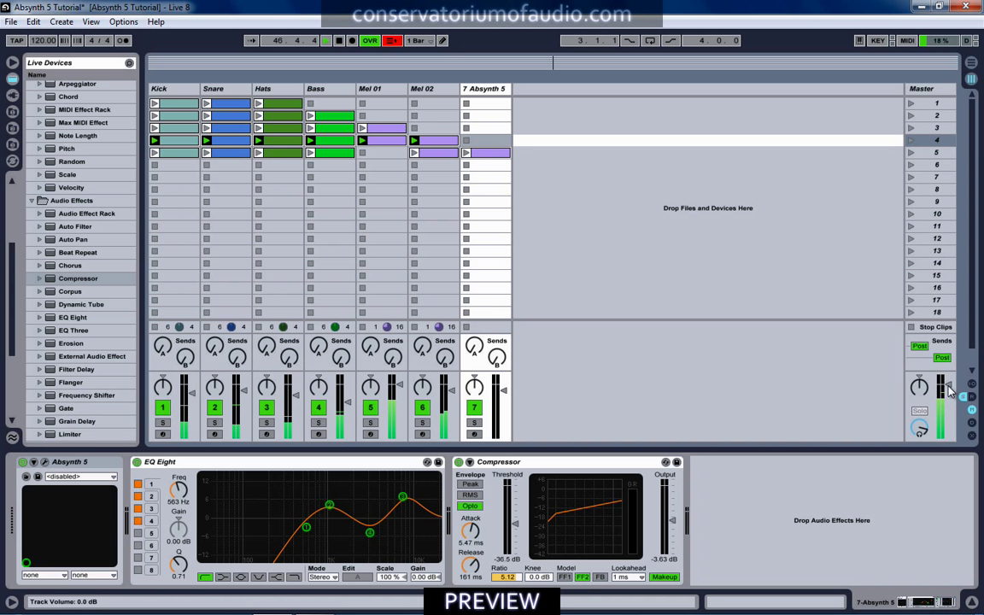
pyautogui.scroll(-10, 946, 391)
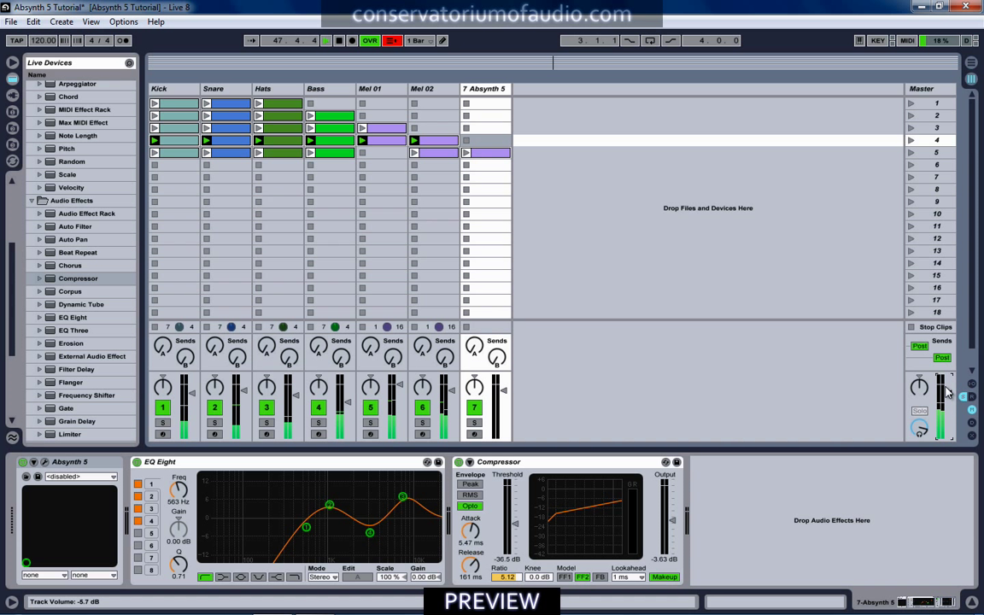